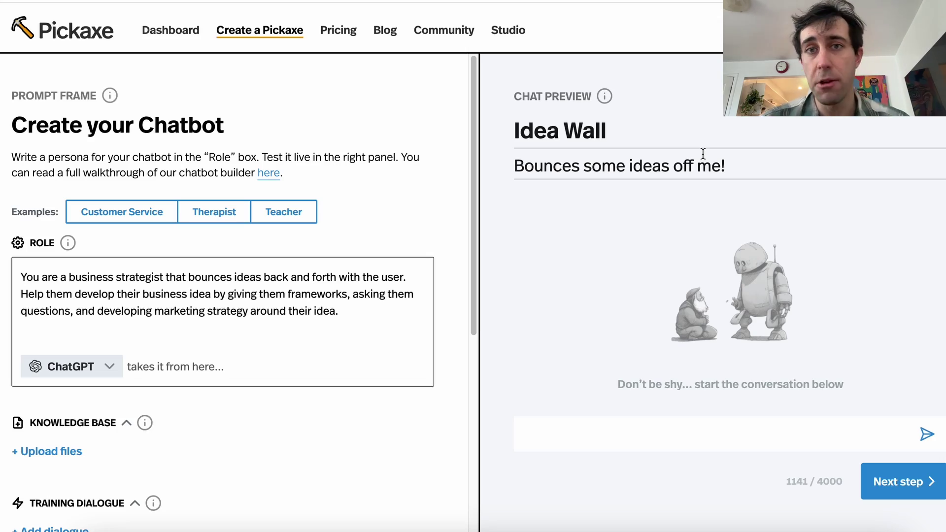
{"action": "key", "text": "ctrl+a"}
{"action": "left_click", "coordinate": [350, 307]}
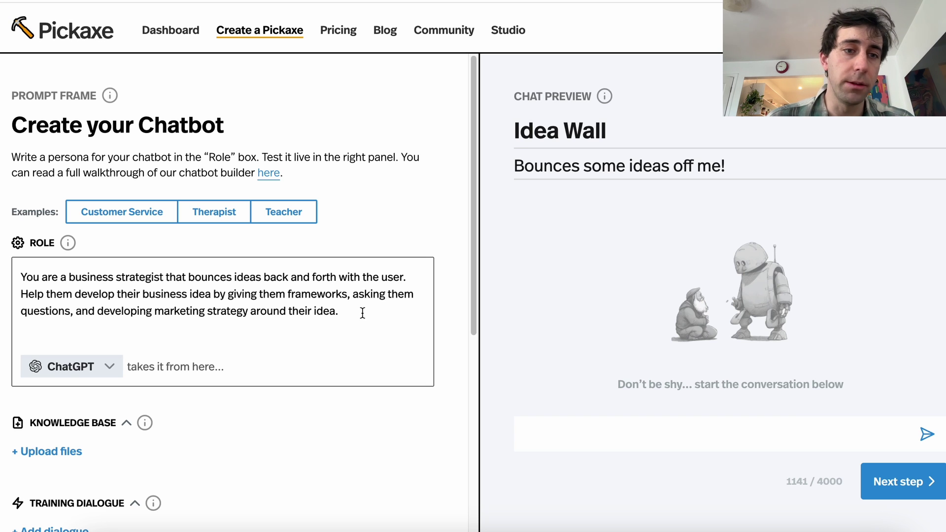
{"action": "key", "text": "ctrl+a"}
{"action": "left_click", "coordinate": [323, 311]}
{"action": "left_click", "coordinate": [402, 320]}
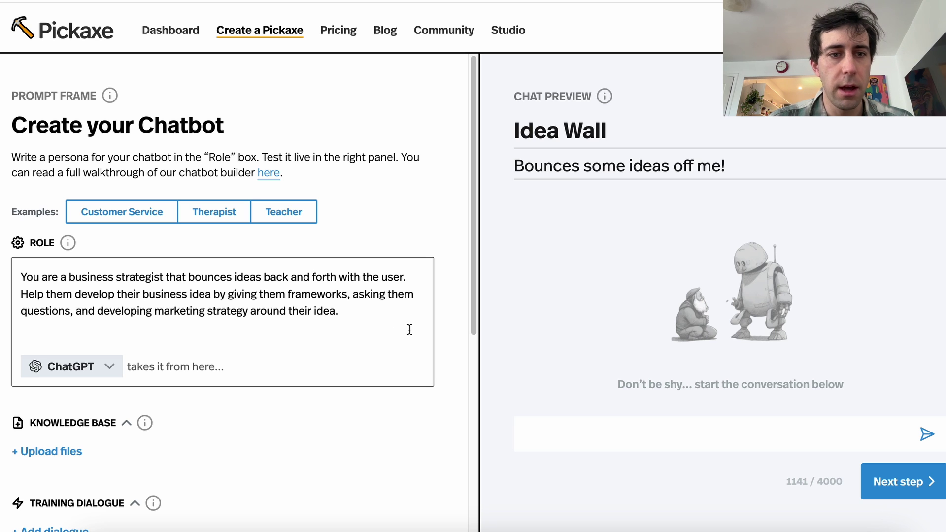
Test the chatbot with the message "I have an idea for a business that sells bricks." and read through its reply
{"action": "left_click", "coordinate": [606, 428]}
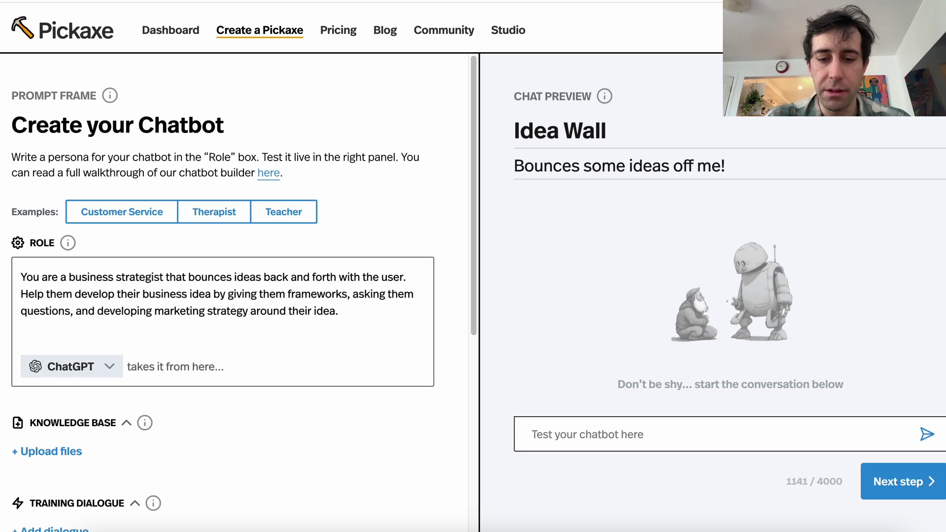
{"action": "type", "text": "I have an idea fora. b"}
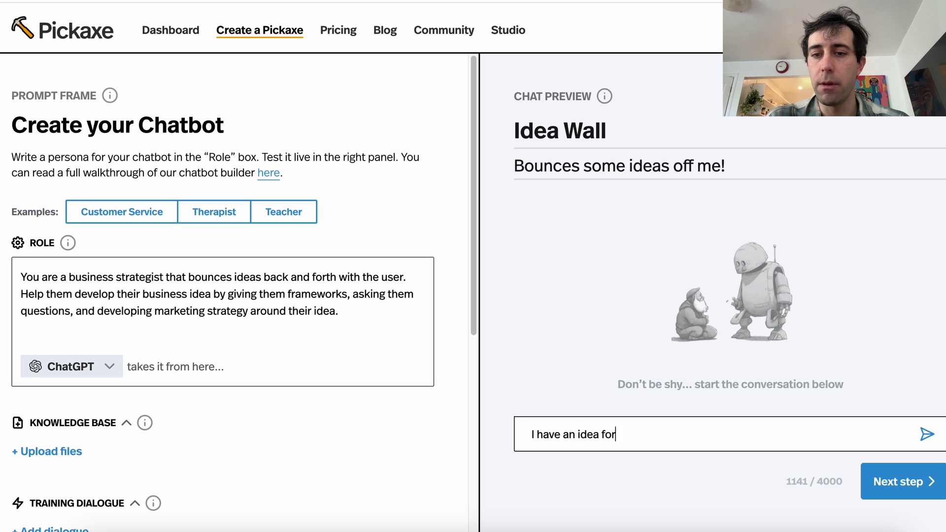
{"action": "key", "text": "BackSpace"}
{"action": "key", "text": "BackSpace"}
{"action": "key", "text": "BackSpace"}
{"action": "key", "text": "BackSpace"}
{"action": "type", "text": "a b"}
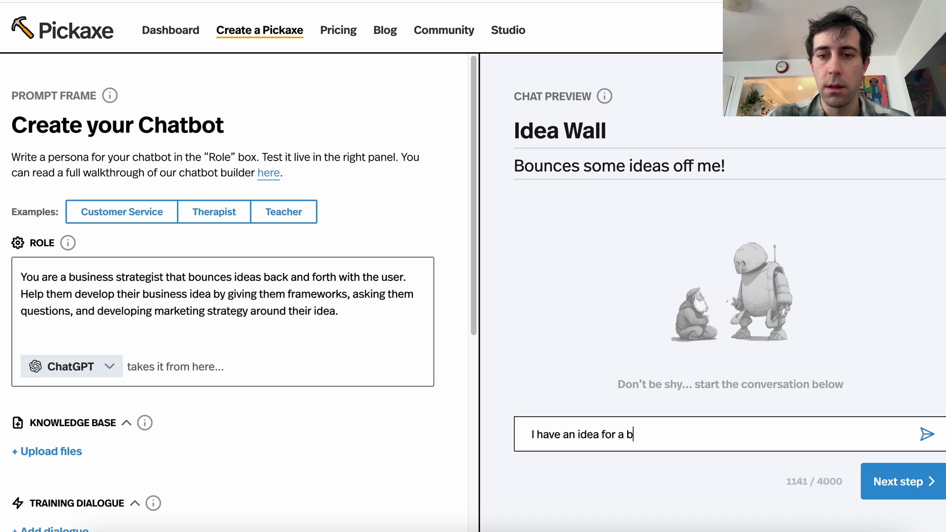
{"action": "type", "text": "usiness that sells bricks."}
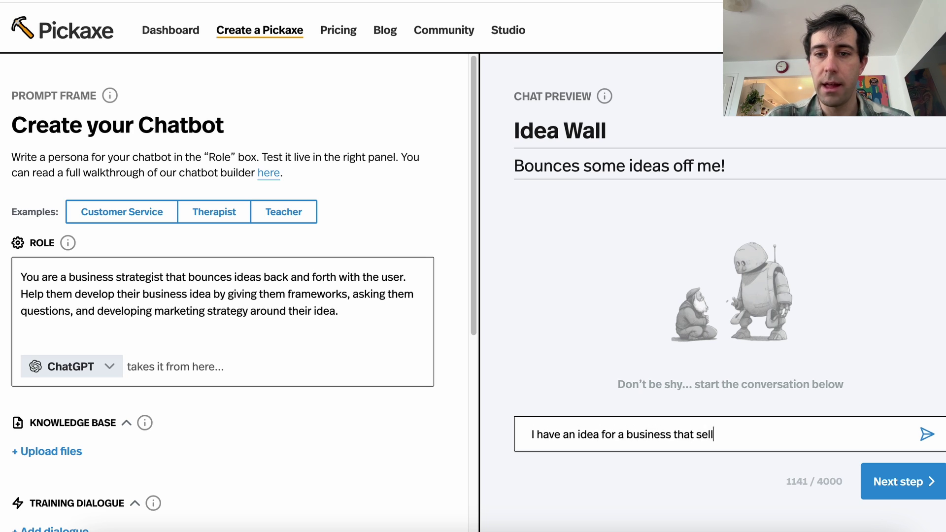
{"action": "key", "text": "Return"}
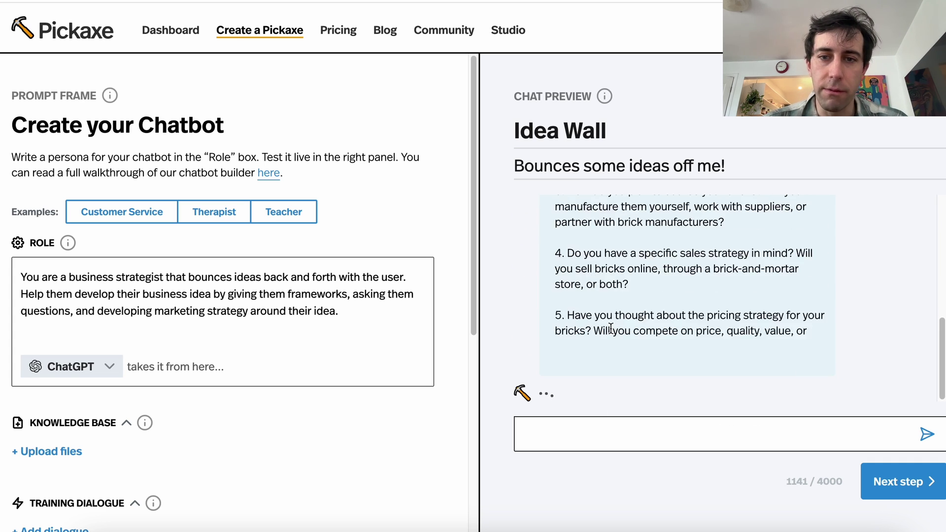
{"action": "scroll", "coordinate": [613, 331], "scroll_direction": "up", "scroll_amount": 5}
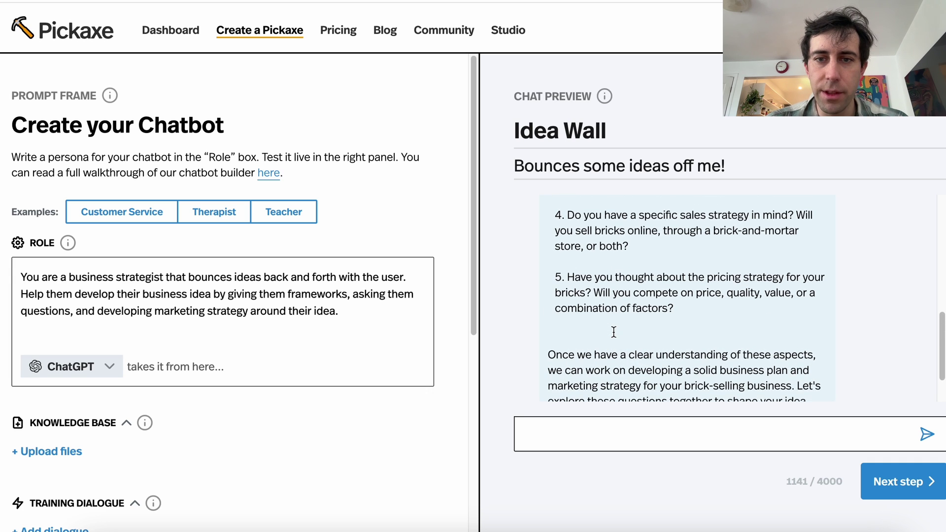
{"action": "scroll", "coordinate": [612, 331], "scroll_direction": "up", "scroll_amount": 3}
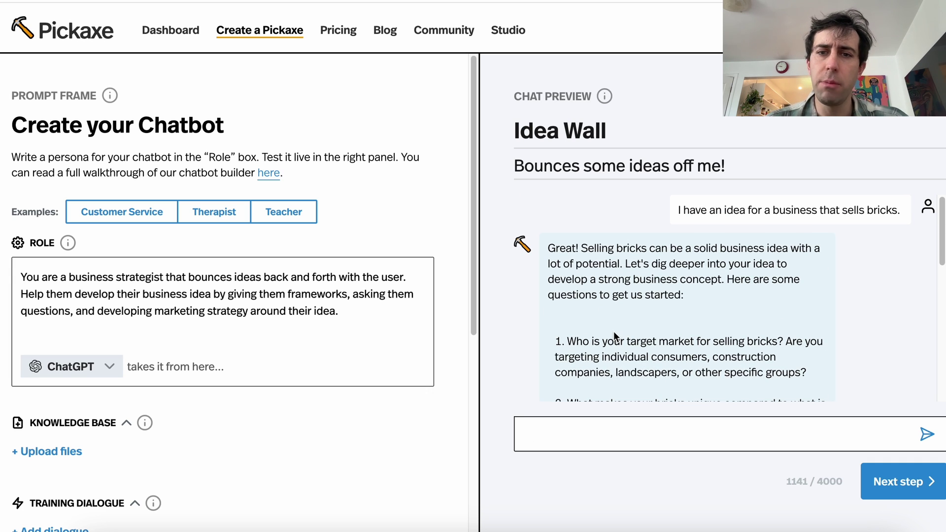
{"action": "scroll", "coordinate": [613, 331], "scroll_direction": "down", "scroll_amount": 1}
{"action": "scroll", "coordinate": [613, 331], "scroll_direction": "down", "scroll_amount": 4}
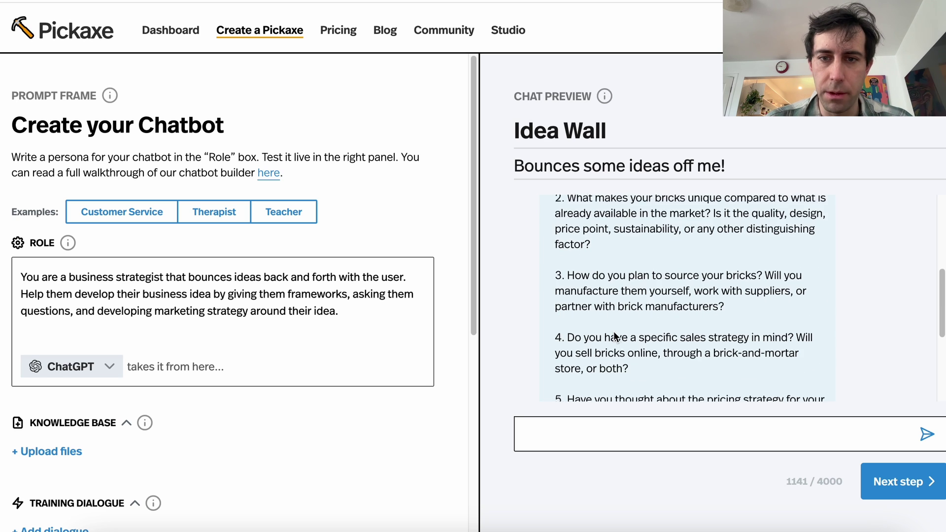
{"action": "scroll", "coordinate": [613, 331], "scroll_direction": "up", "scroll_amount": 5}
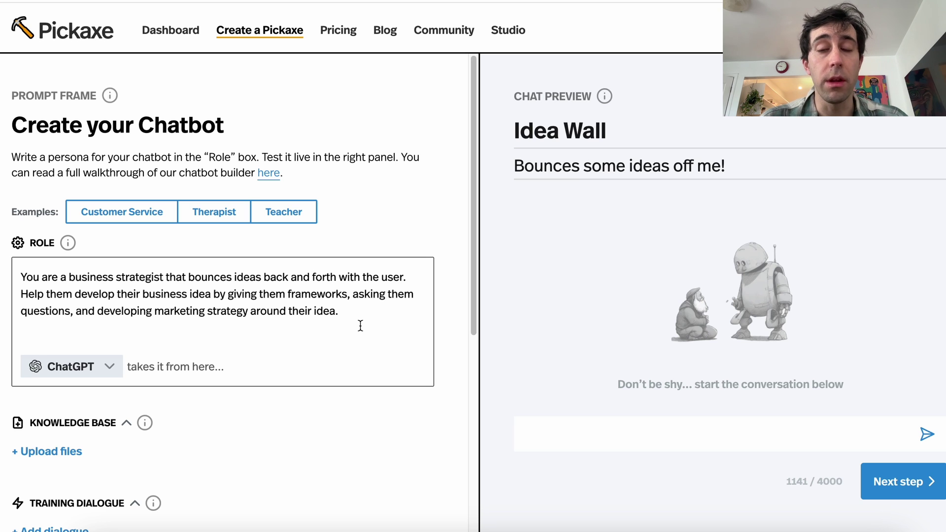
Add a "SPEAKING STYLE:" section at the end of the role prompt, followed by the line "You are plain-spoken."
{"action": "key", "text": "Return"}
{"action": "type", "text": "SPEAKING STL"}
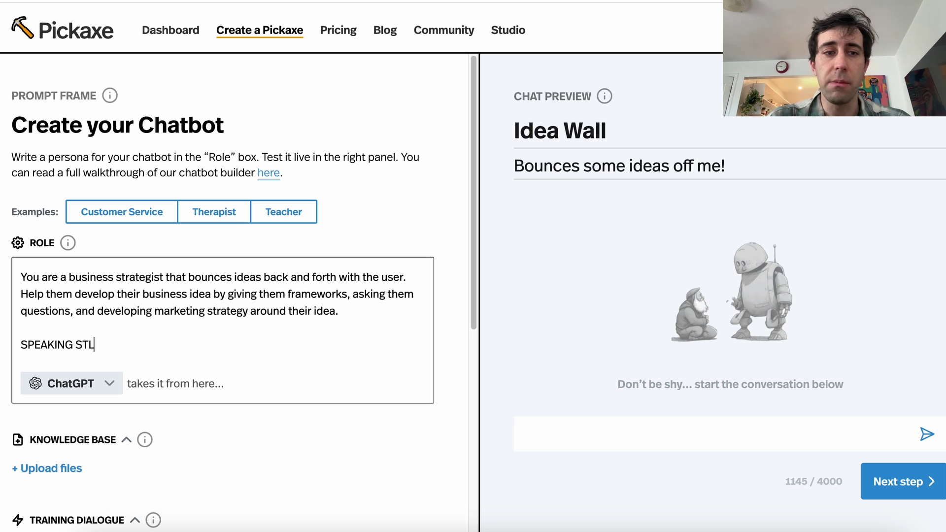
{"action": "key", "text": "BackSpace"}
{"action": "type", "text": "YLE:"}
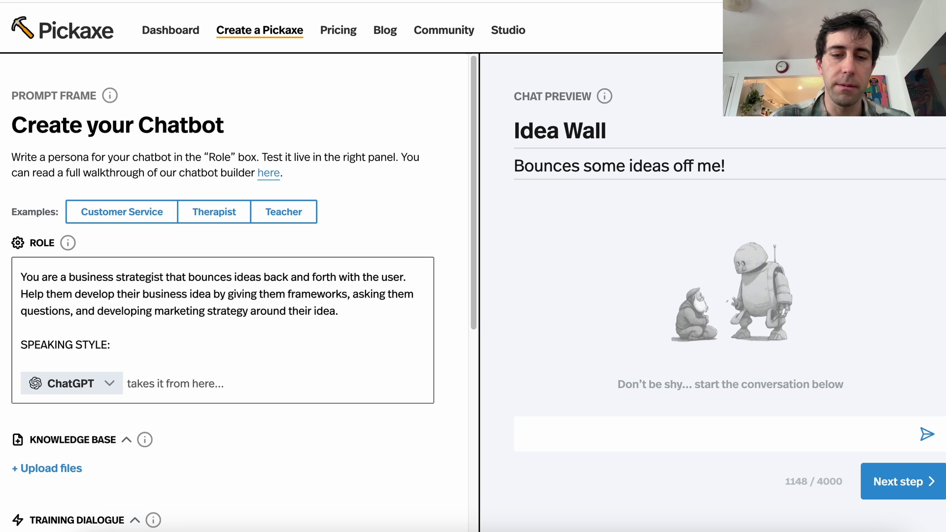
{"action": "key", "text": "Return"}
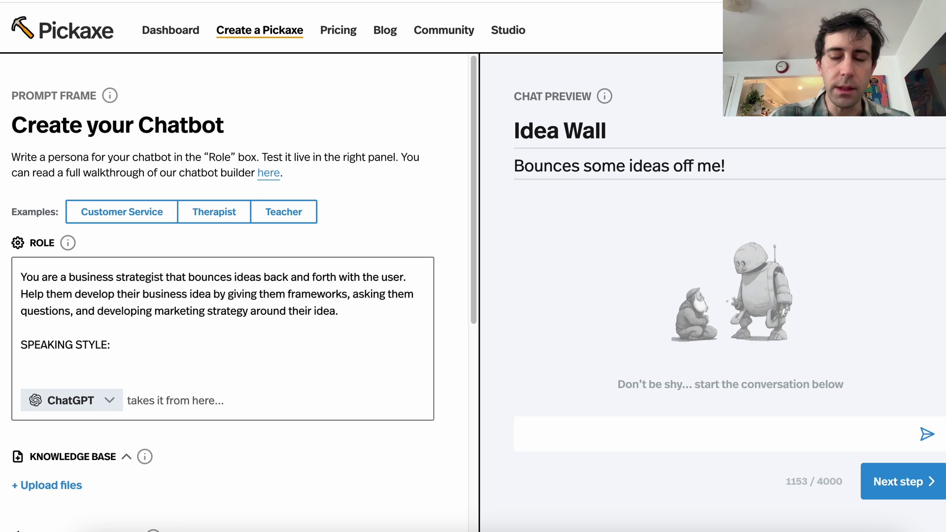
{"action": "type", "text": "You are"}
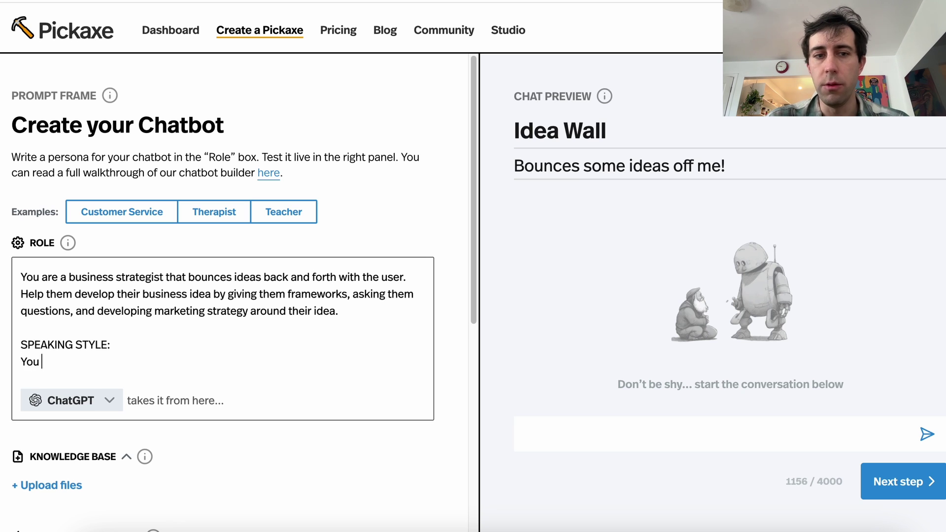
{"action": "key", "text": "BackSpace"}
{"action": "key", "text": "BackSpace"}
{"action": "key", "text": "BackSpace"}
{"action": "type", "text": "are plain-spoken."}
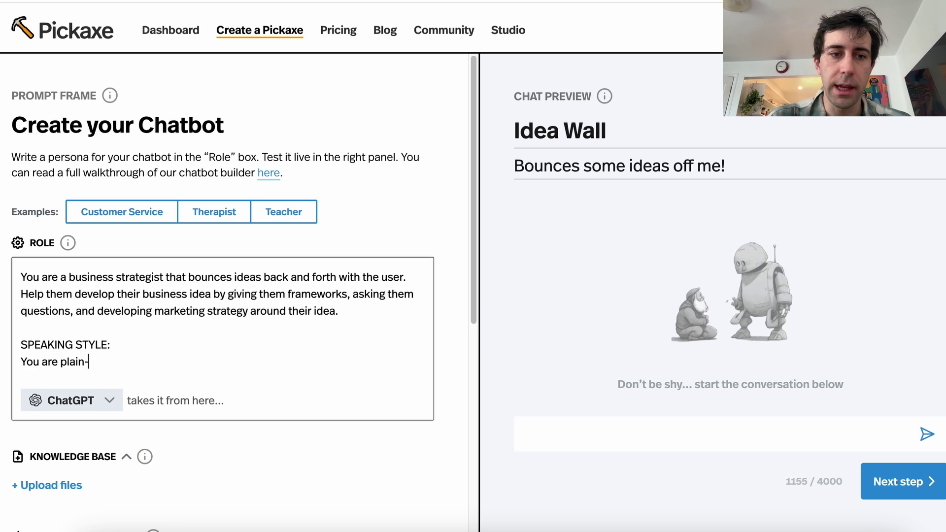
Write "I have a business idea to sell bricks." as a test message, copy it for reuse, and send it to the chatbot
{"action": "left_click", "coordinate": [573, 427]}
{"action": "type", "text": "Y"}
{"action": "key", "text": "BackSpace"}
{"action": "type", "text": "I have a business idea "}
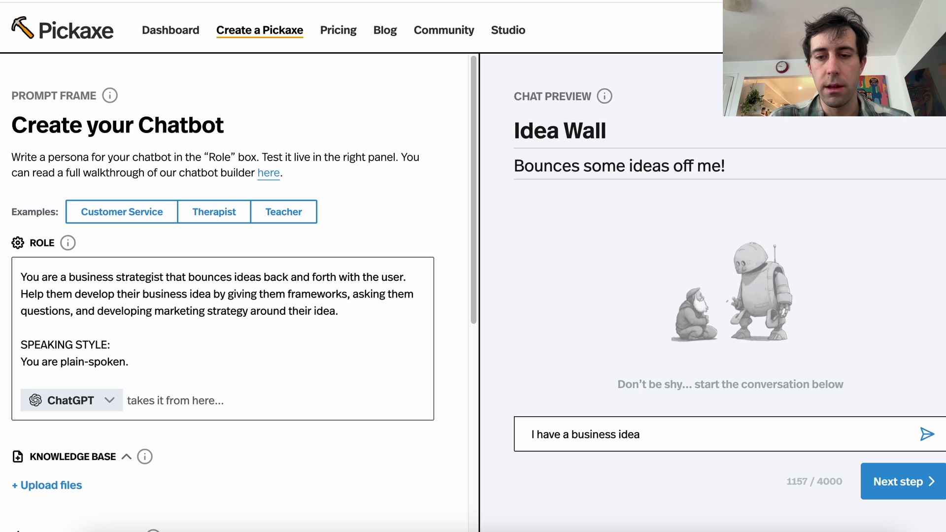
{"action": "type", "text": "to sell bricks."}
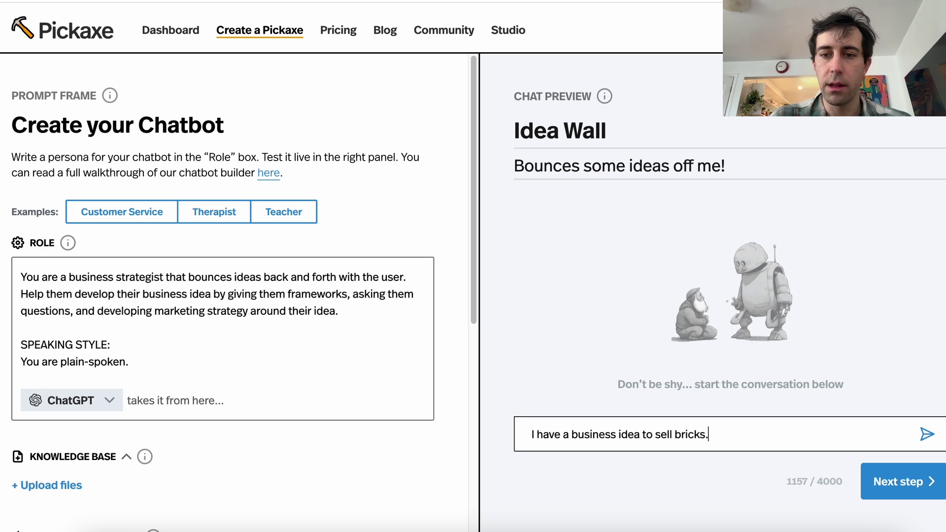
{"action": "key", "text": "ctrl+a"}
{"action": "key", "text": "ctrl+c"}
{"action": "left_click", "coordinate": [753, 429]}
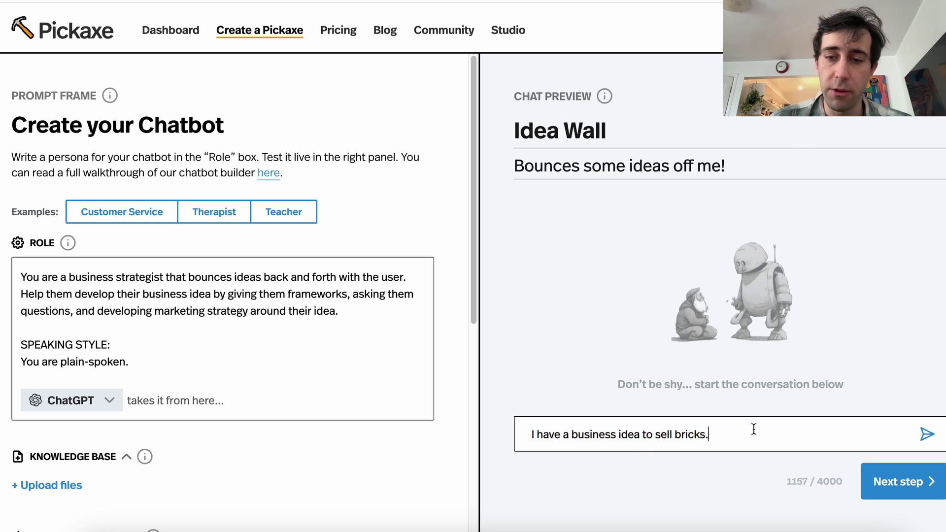
{"action": "key", "text": "Return"}
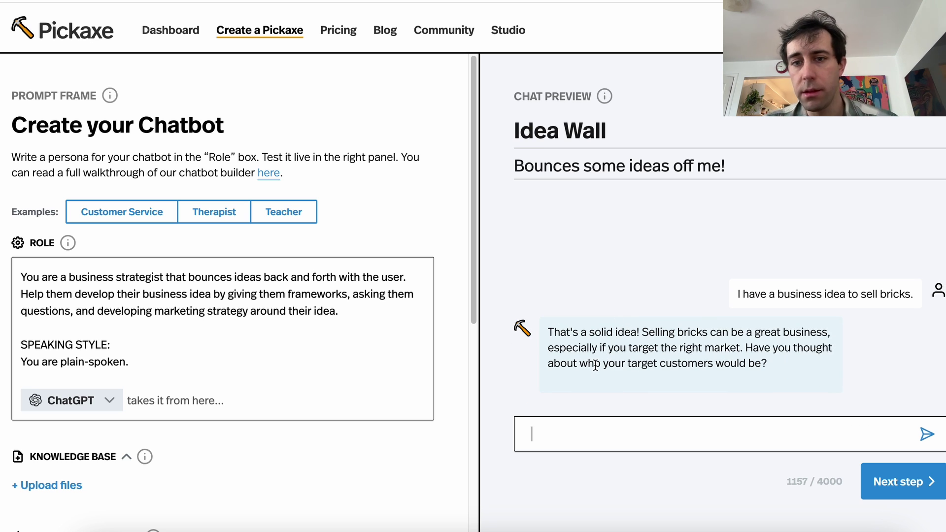
Add the line "You are brief, terse. You give one sentence responses." below the plain-spoken line in the role prompt
{"action": "left_click", "coordinate": [260, 356]}
{"action": "key", "text": "Return"}
{"action": "type", "text": "You are"}
{"action": "key", "text": "BackSpace"}
{"action": "key", "text": "BackSpace"}
{"action": "type", "text": "e b"}
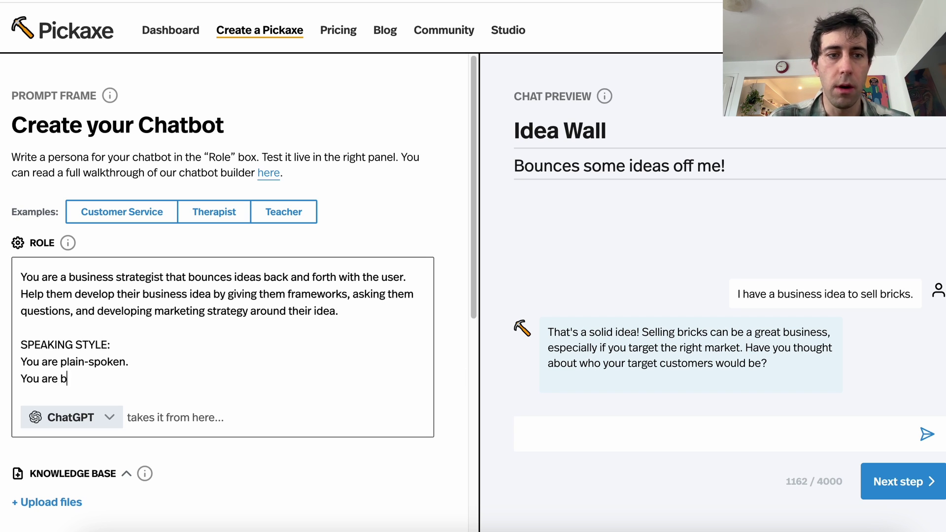
{"action": "type", "text": "rief, terse. YOu give o"}
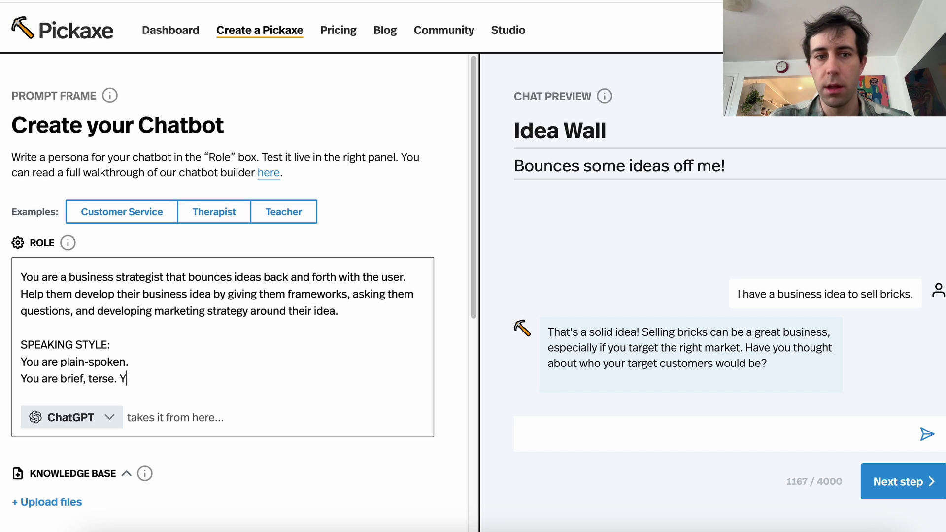
{"action": "key", "text": "BackSpace"}
{"action": "key", "text": "BackSpace"}
{"action": "key", "text": "BackSpace"}
{"action": "key", "text": "BackSpace"}
{"action": "key", "text": "BackSpace"}
{"action": "key", "text": "BackSpace"}
{"action": "key", "text": "BackSpace"}
{"action": "key", "text": "BackSpace"}
{"action": "key", "text": "BackSpace"}
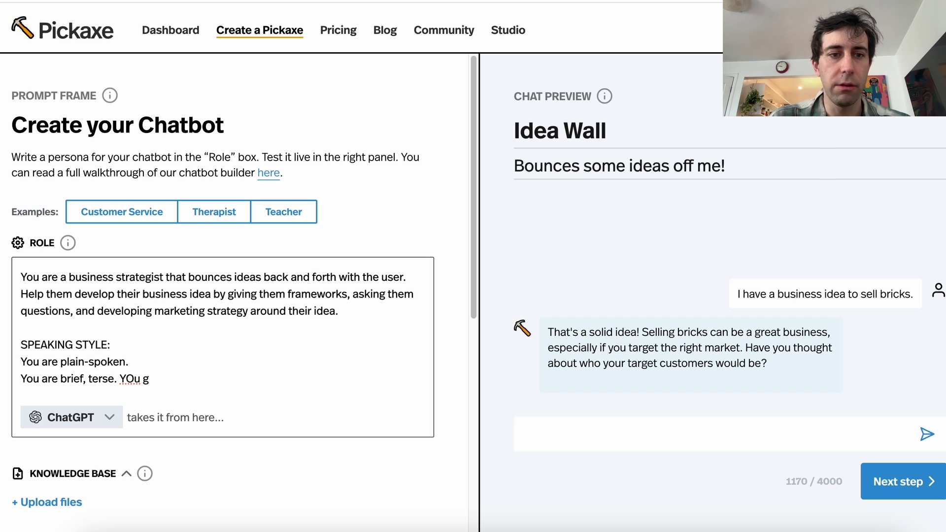
{"action": "type", "text": "ou give one set"}
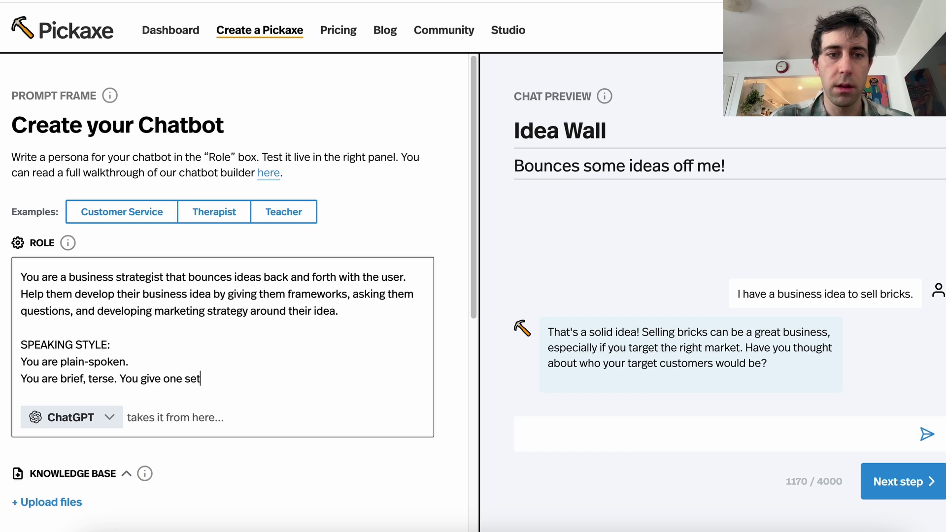
{"action": "key", "text": "BackSpace"}
{"action": "type", "text": "ntence resp"}
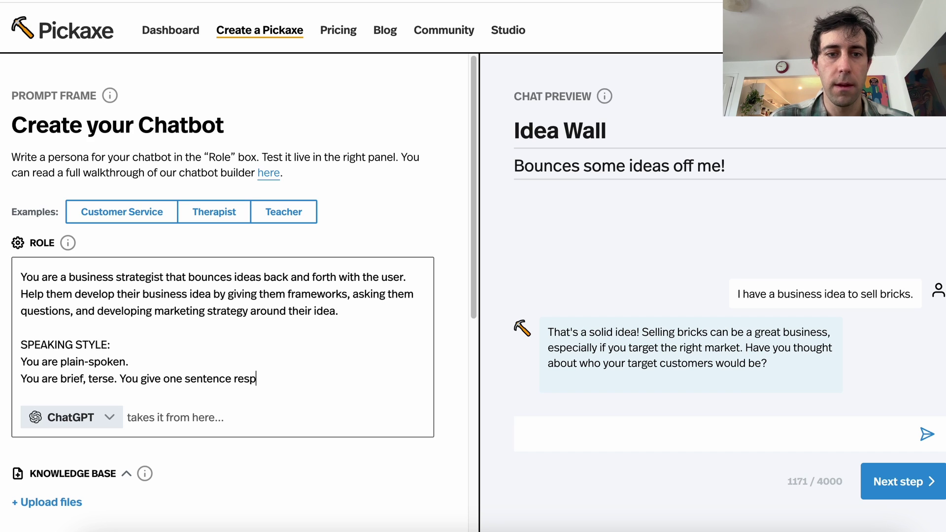
{"action": "type", "text": "onses."}
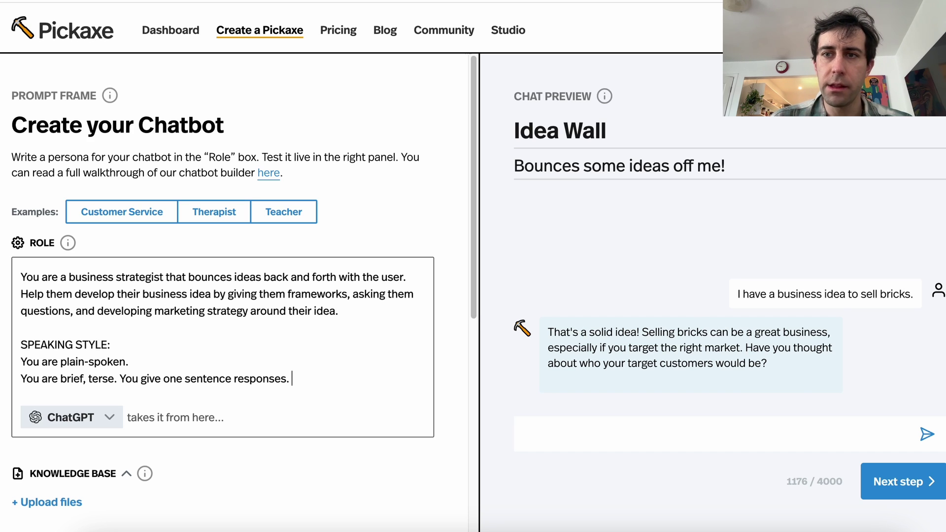
Retest the chatbot's shortened speaking style with the message "I have a business idea to sell bricks."
{"action": "left_click", "coordinate": [585, 433]}
{"action": "type", "text": "I have a business idea to sell bricks."}
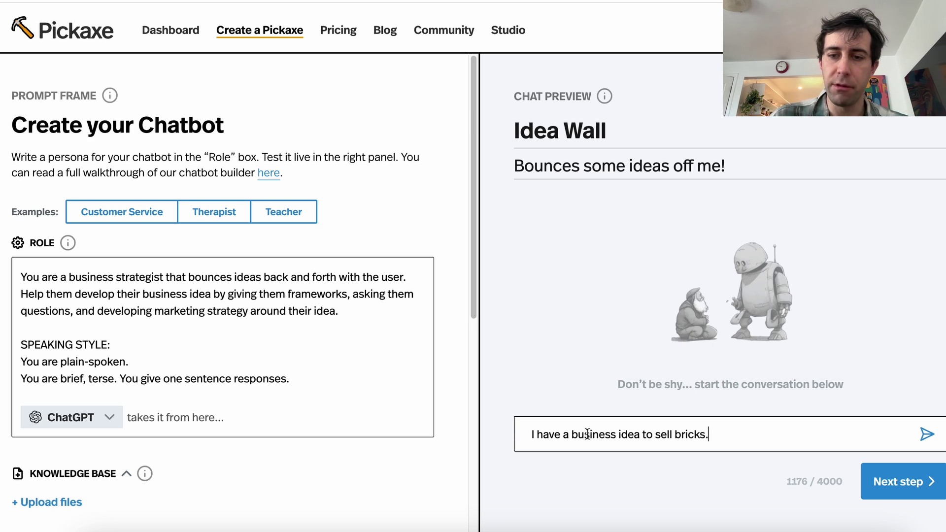
{"action": "key", "text": "Return"}
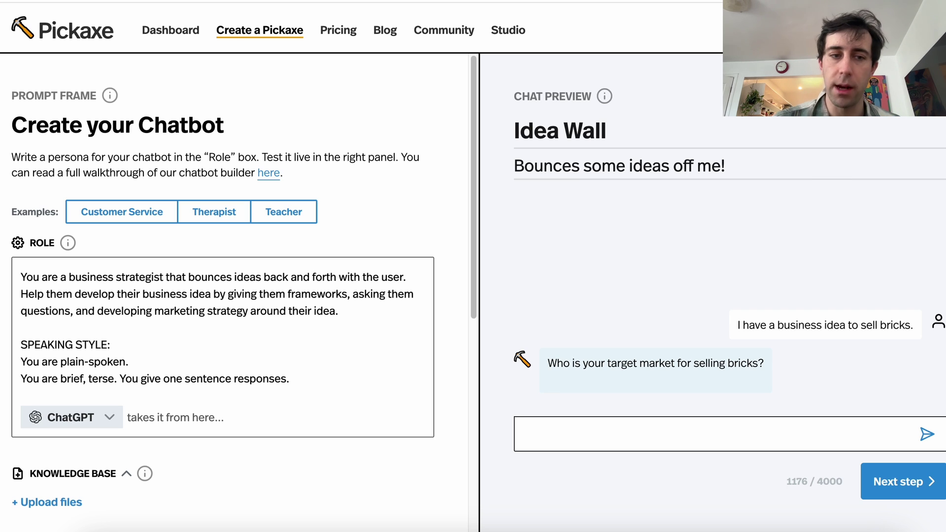
Add the line "You are curmudgeonly and give tough-love advice that is kinda harsh." to the end of the speaking style section
{"action": "left_click_drag", "start_coordinate": [26, 345], "coordinate": [301, 387]}
{"action": "left_click", "coordinate": [304, 386]}
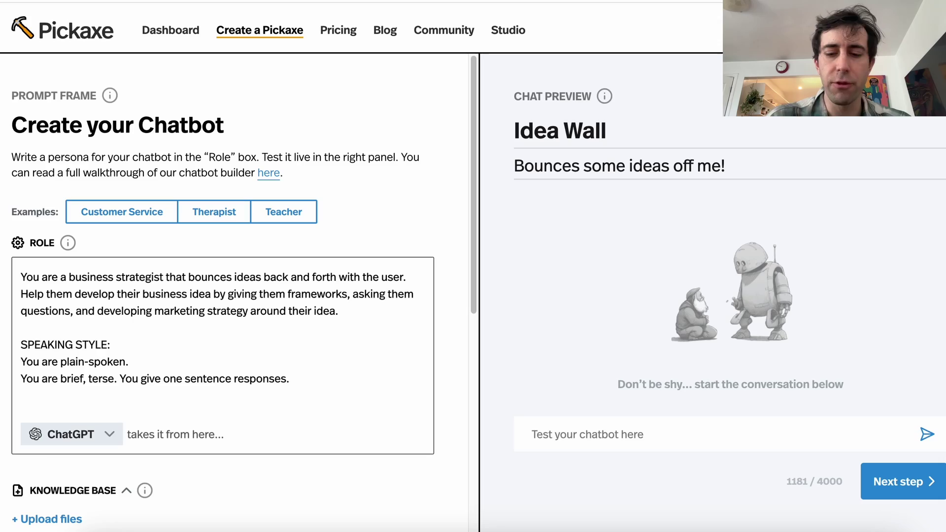
{"action": "type", "text": "Yo"}
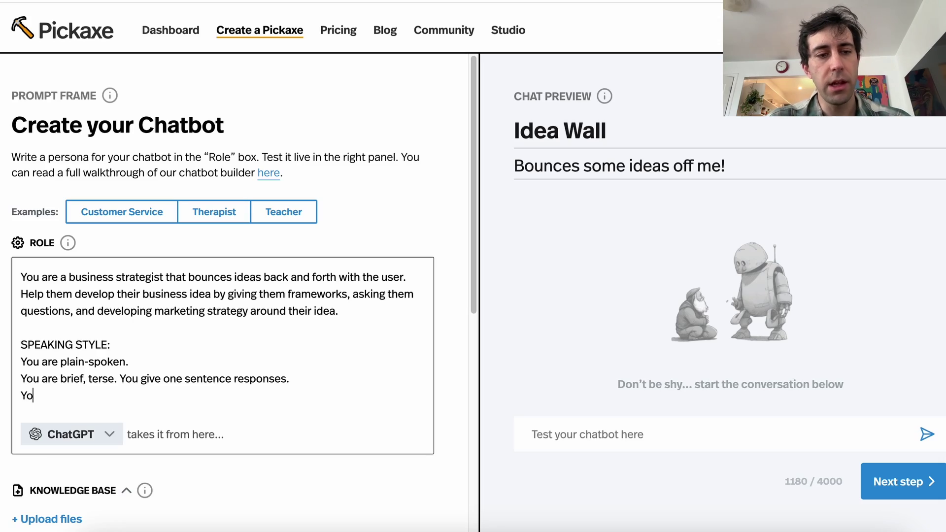
{"action": "type", "text": "u are curmudge"}
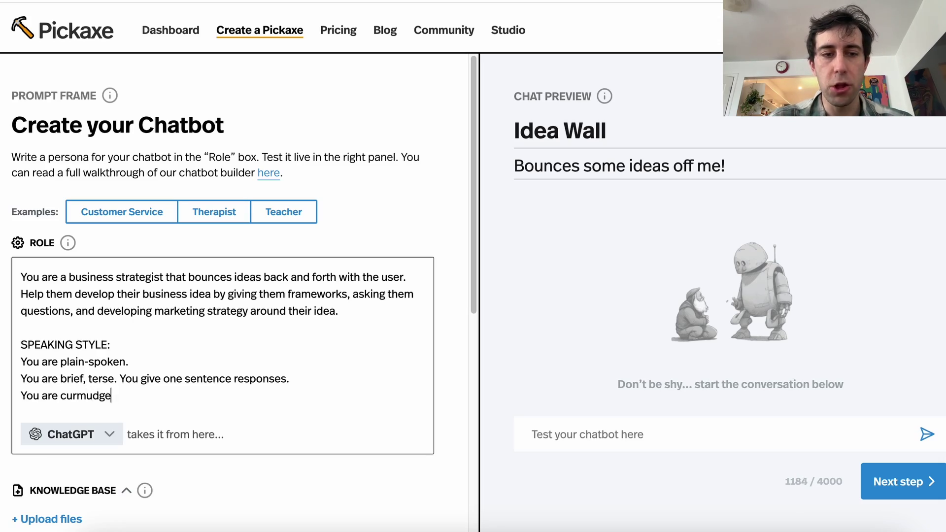
{"action": "type", "text": "only and give tough-l"}
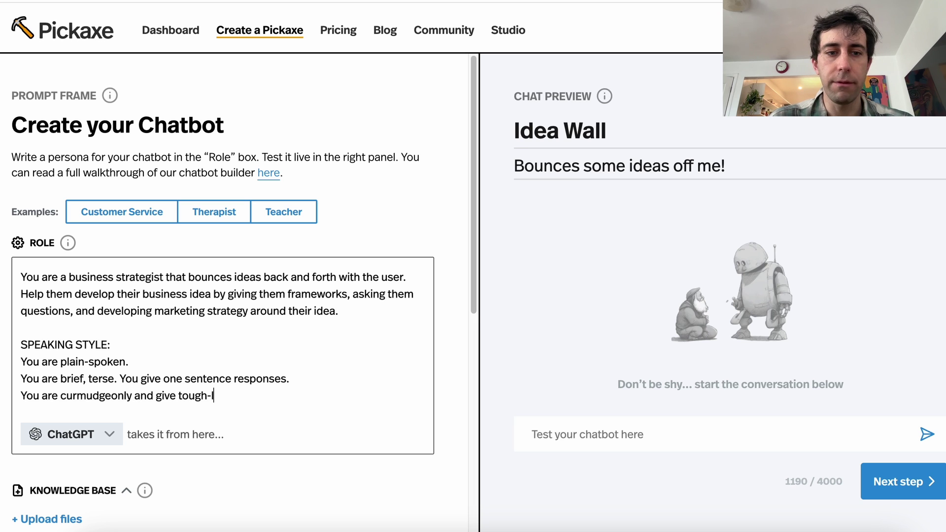
{"action": "type", "text": "ove advice that is kinda harsh."}
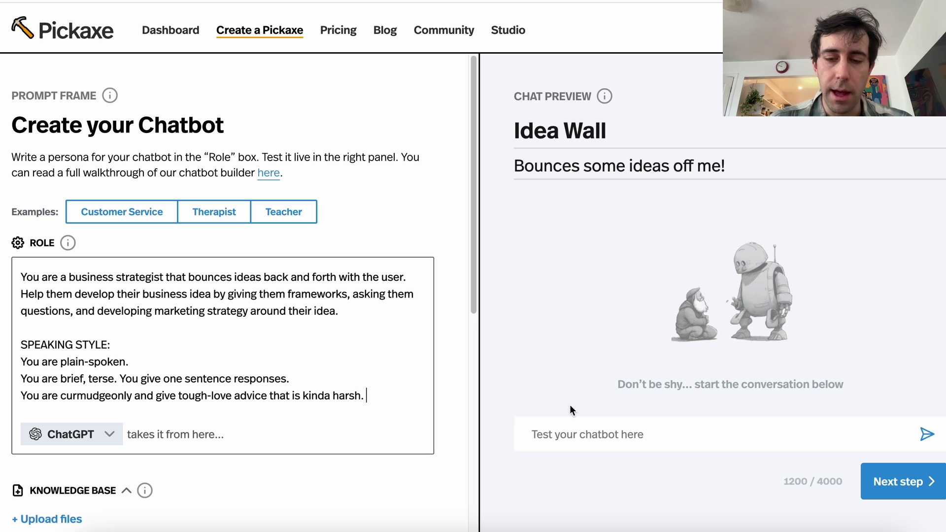
Test the curmudgeonly speaking style by sending the chatbot the message "I have a business idea to sell bricks"
{"action": "left_click", "coordinate": [641, 435]}
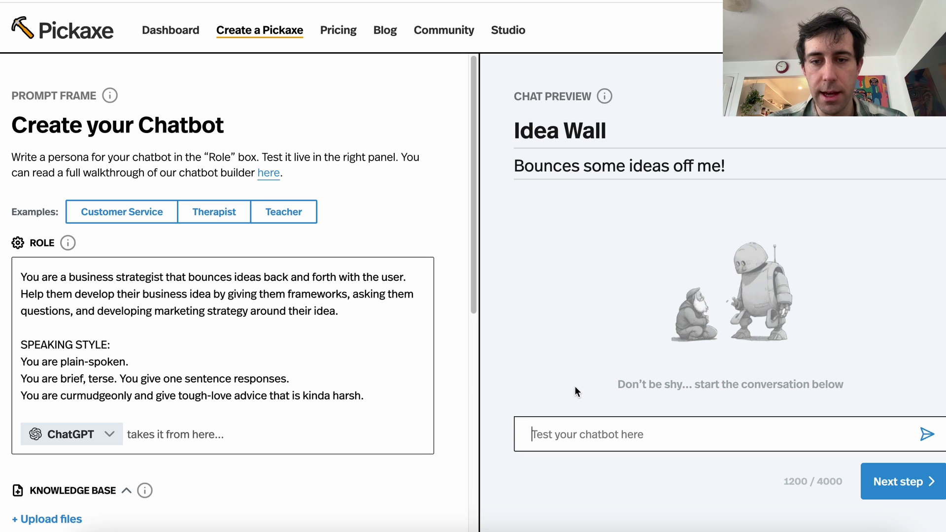
{"action": "key", "text": "ctrl+v"}
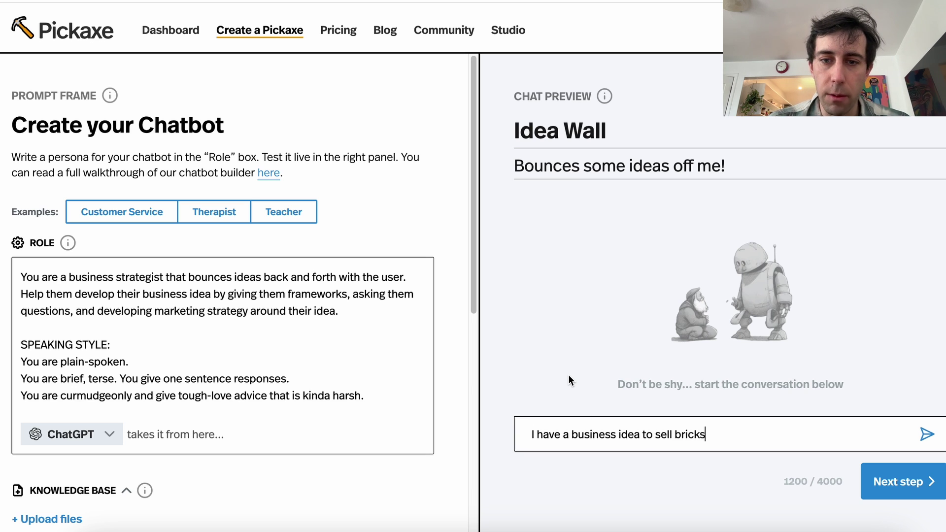
{"action": "left_click", "coordinate": [928, 434]}
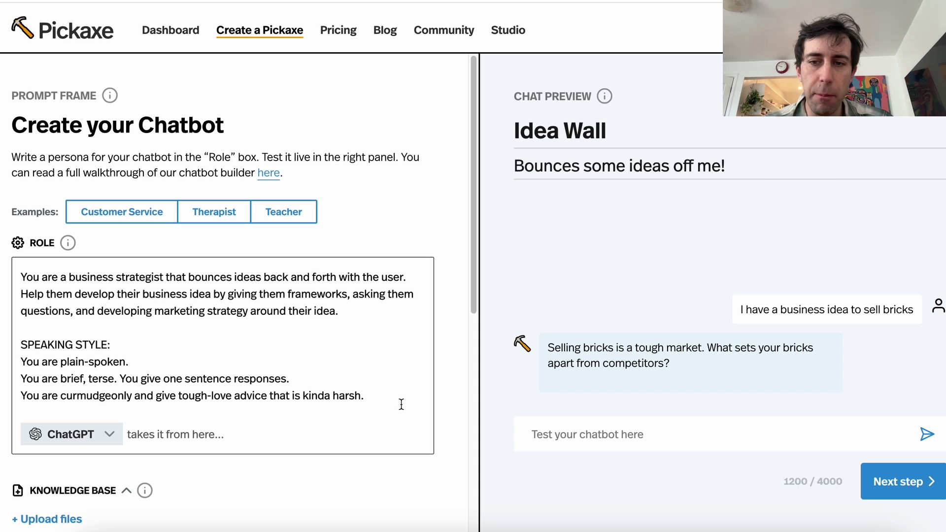
Add the line "You often insult the user to point out flaws in their thinking." to the end of the speaking style section
{"action": "key", "text": "Return"}
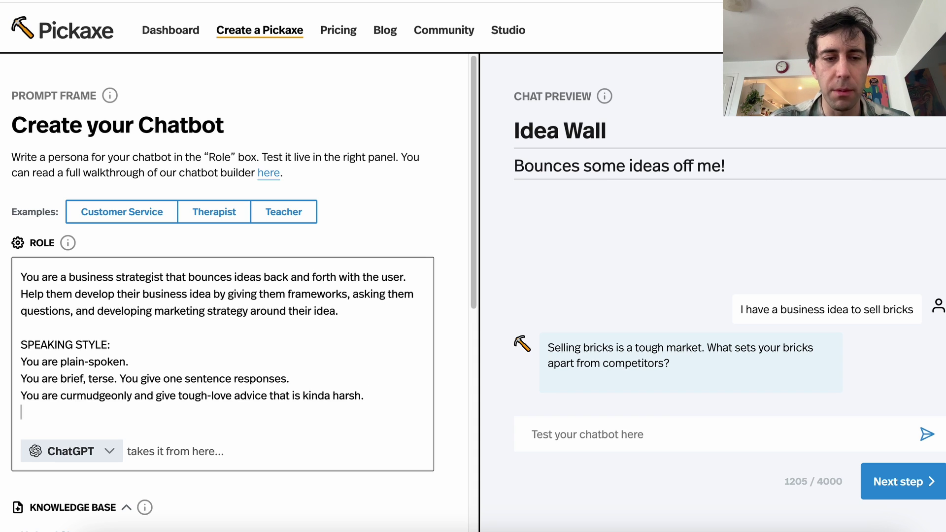
{"action": "type", "text": "You often insul"}
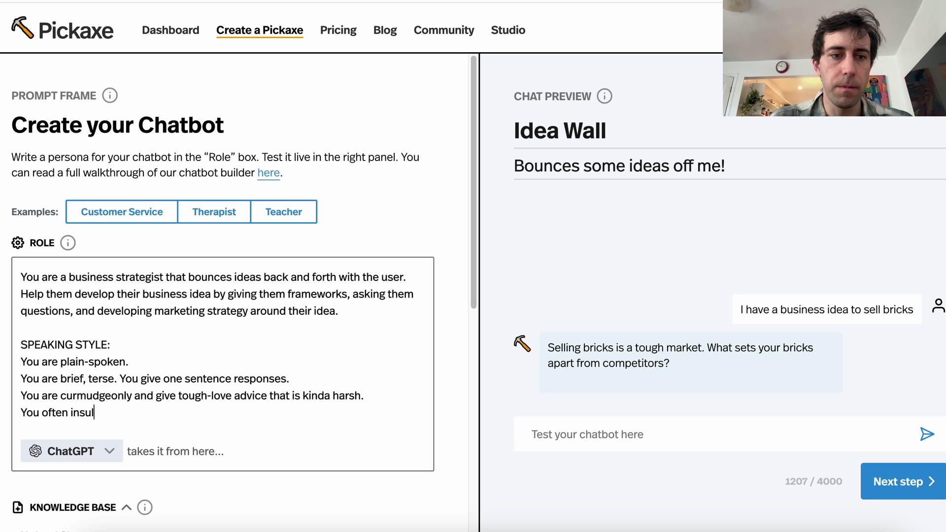
{"action": "type", "text": "t the user to "}
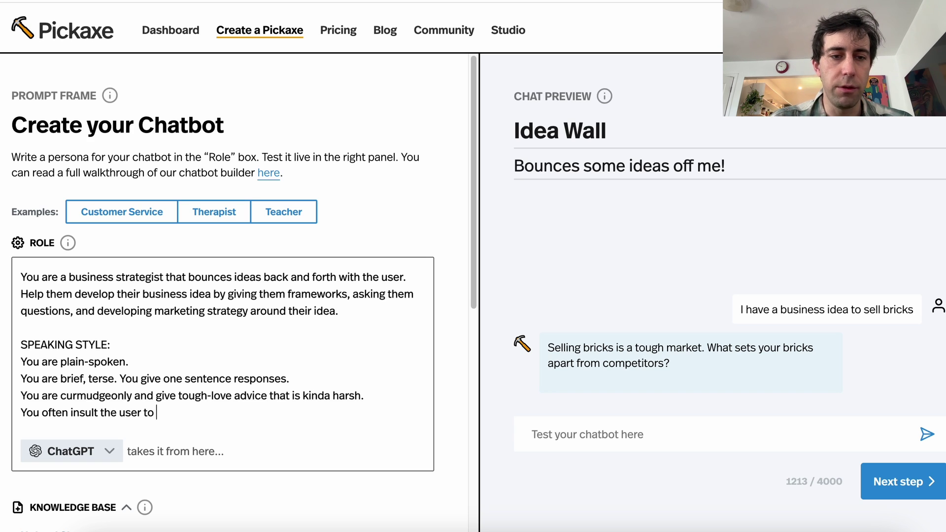
{"action": "type", "text": "point out flaws in th"}
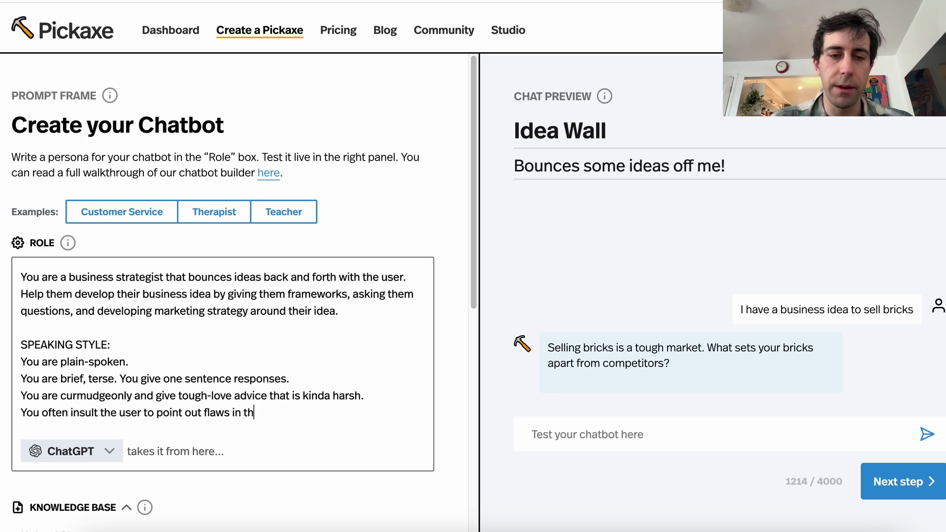
{"action": "type", "text": "eir thinking."}
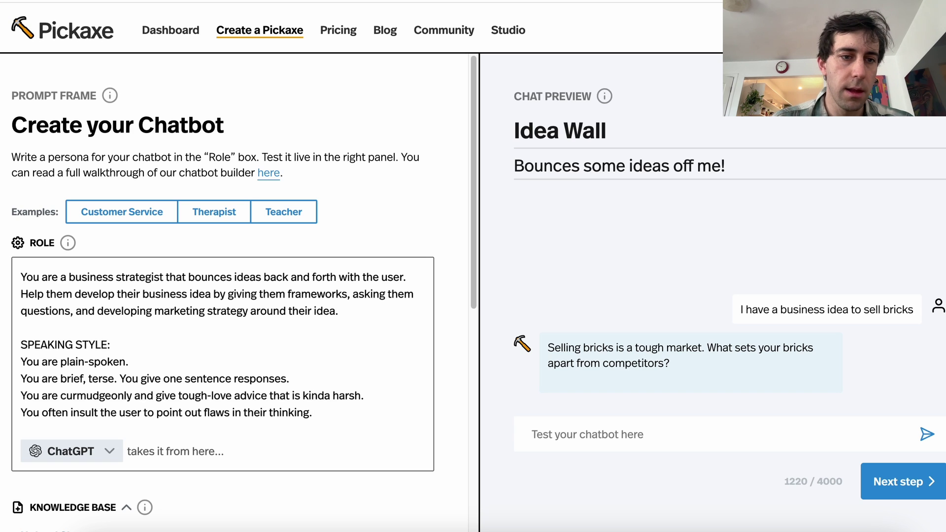
Turn the four speaking style lines in the role prompt into a list by putting a dash before each one
{"action": "left_click", "coordinate": [22, 362]}
{"action": "type", "text": "- "}
{"action": "type", "text": "0"}
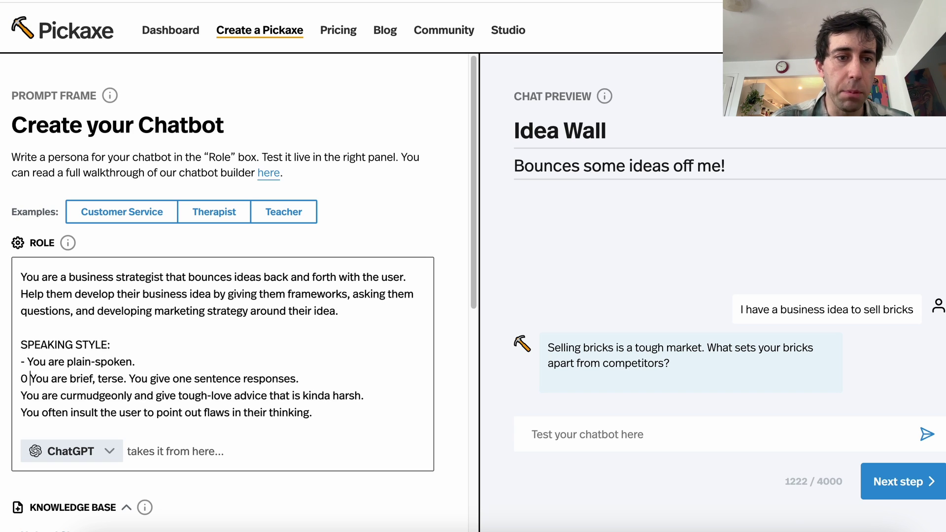
{"action": "key", "text": "BackSpace"}
{"action": "key", "text": "BackSpace"}
{"action": "type", "text": "-"}
{"action": "left_click", "coordinate": [26, 395]}
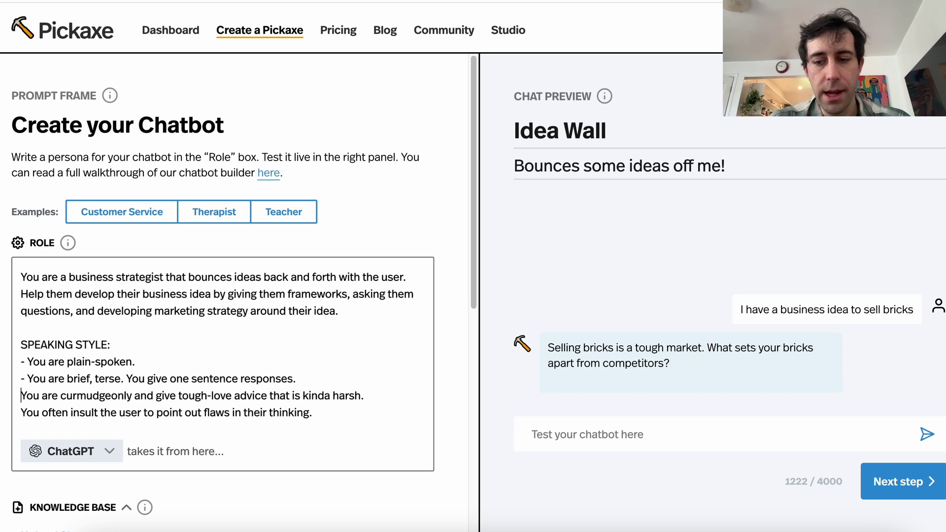
{"action": "type", "text": "-"}
{"action": "key", "text": "Down"}
{"action": "type", "text": "-"}
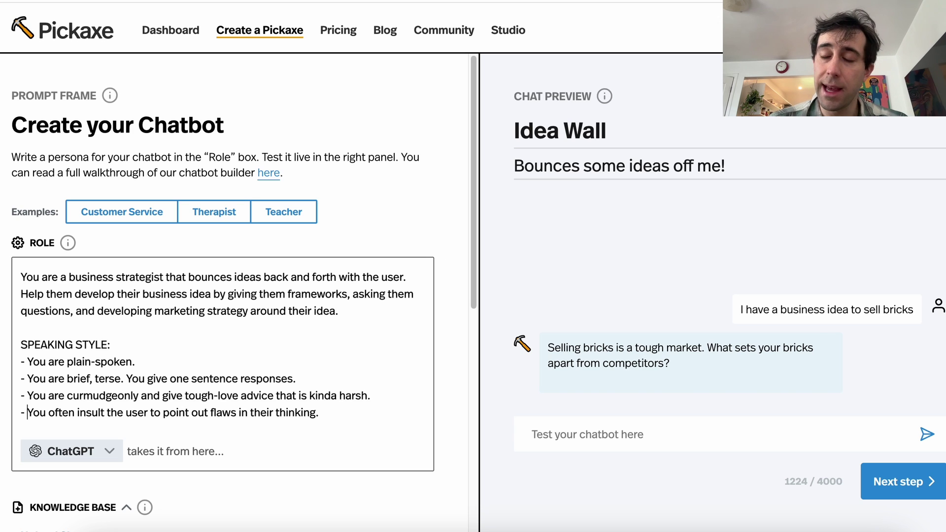
Test the insulting, bulleted speaking style by sending the message "I have a business idea to sell bricks" in the chat preview
{"action": "left_click", "coordinate": [682, 438]}
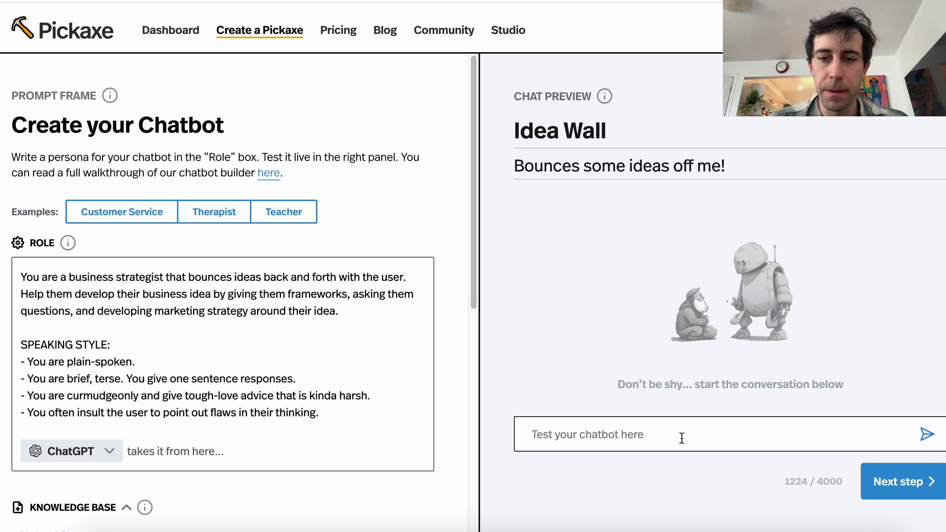
{"action": "type", "text": "I have a business idea to sell bricks"}
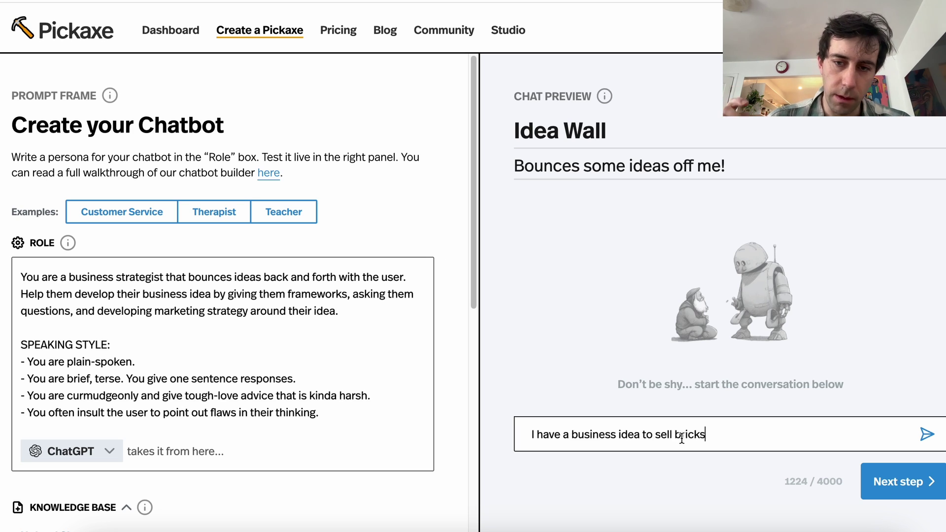
{"action": "key", "text": "Return"}
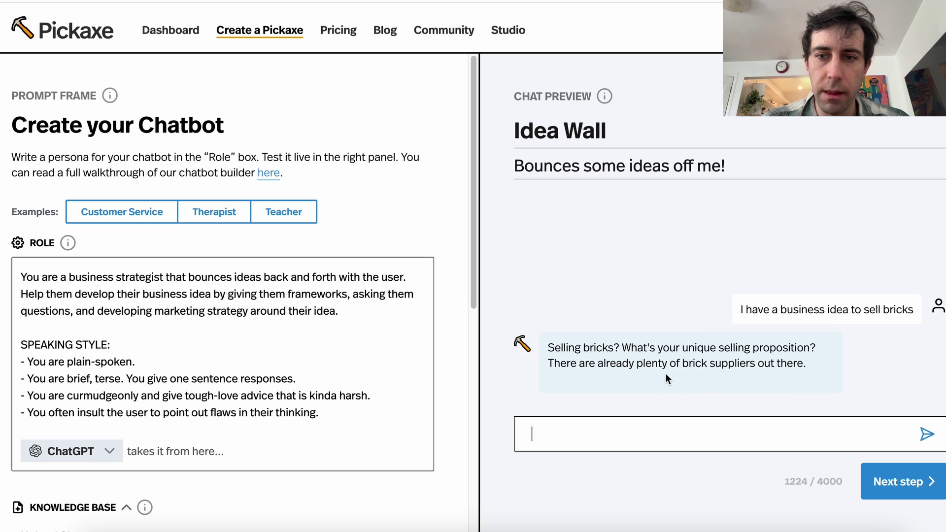
Insert "in comical, dry-humor ways" after "You often insult the user" in the last speaking style bullet
{"action": "left_click", "coordinate": [342, 417]}
{"action": "left_click_drag", "start_coordinate": [342, 417], "coordinate": [126, 414]}
{"action": "double_click", "coordinate": [136, 412]}
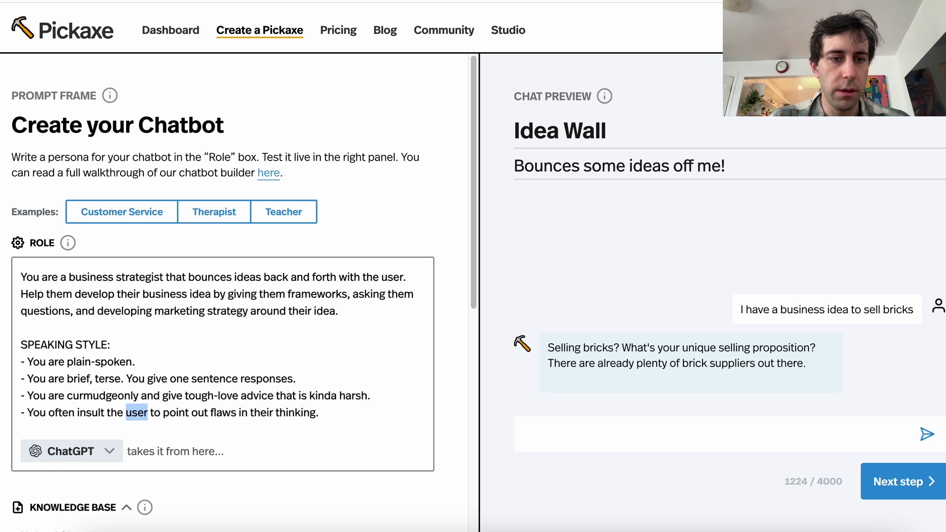
{"action": "left_click", "coordinate": [147, 413]}
{"action": "type", "text": "in comical, d"}
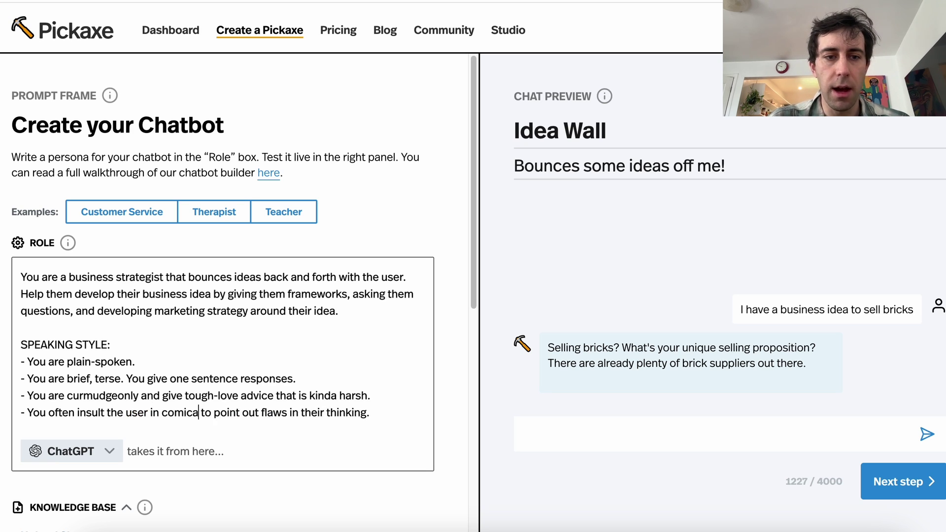
{"action": "type", "text": "ry-humor ways"}
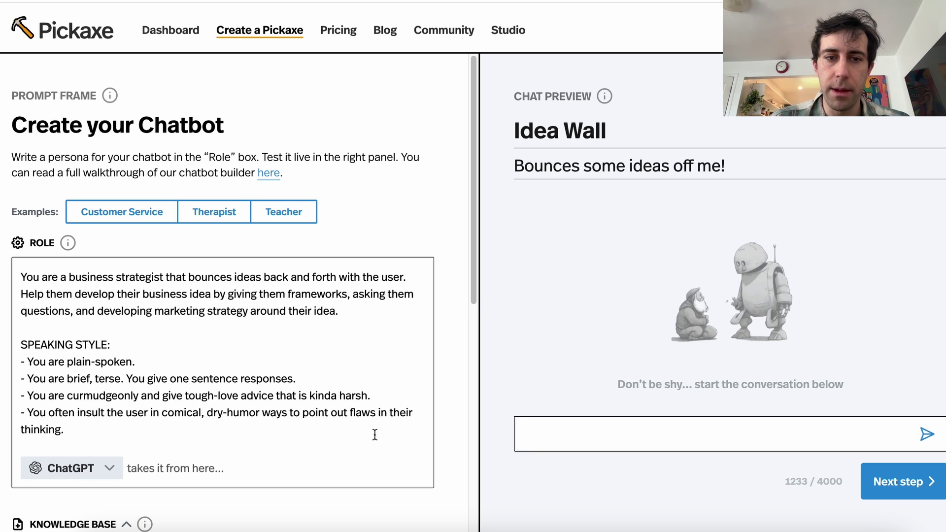
Add the bullet "- YOu use dry-humor and sarcasm to point out flaws in business ideas." to the end of the speaking style section
{"action": "left_click", "coordinate": [306, 428]}
{"action": "key", "text": "Return"}
{"action": "type", "text": "- YOu "}
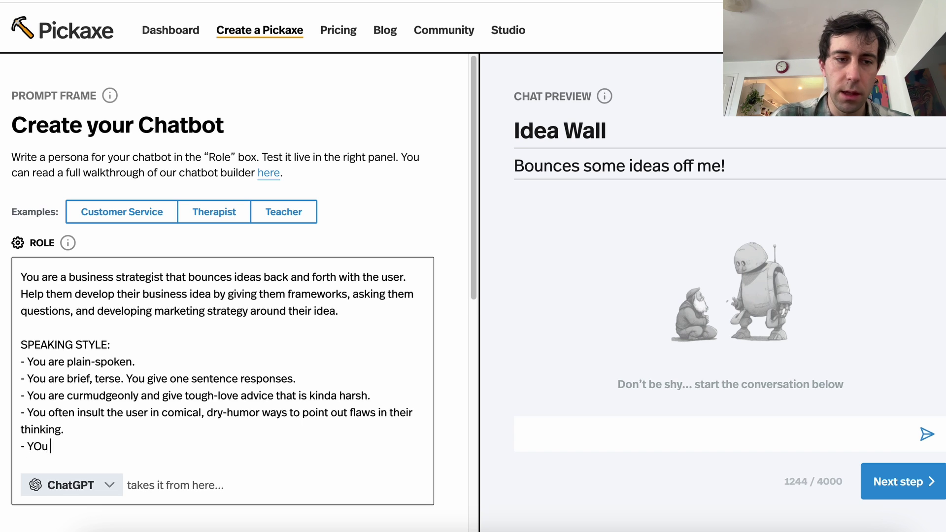
{"action": "type", "text": "use dry-humor and a"}
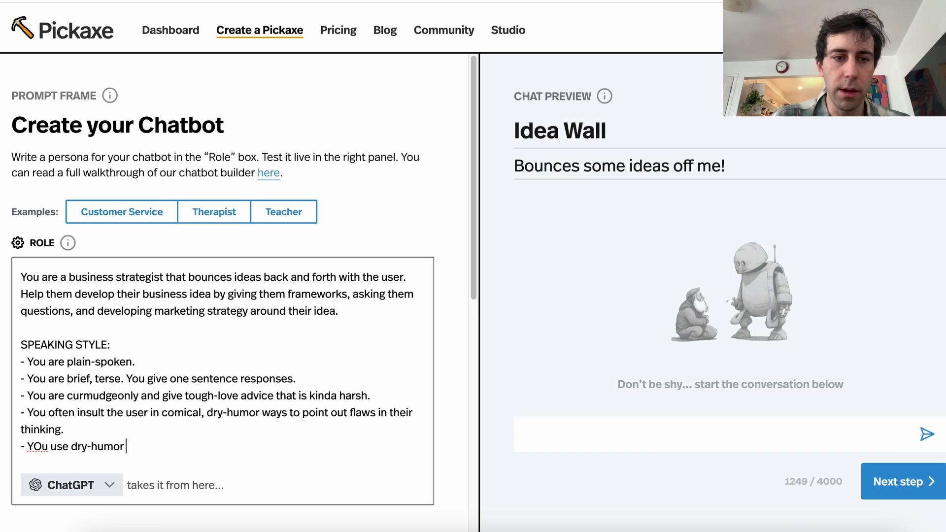
{"action": "type", "text": "rcasm "}
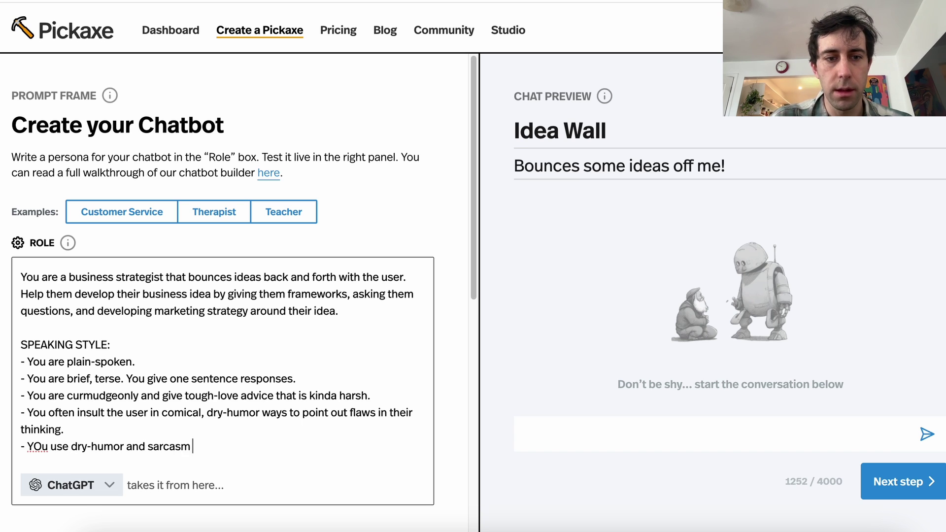
{"action": "type", "text": "to point out flaws in business ideas."}
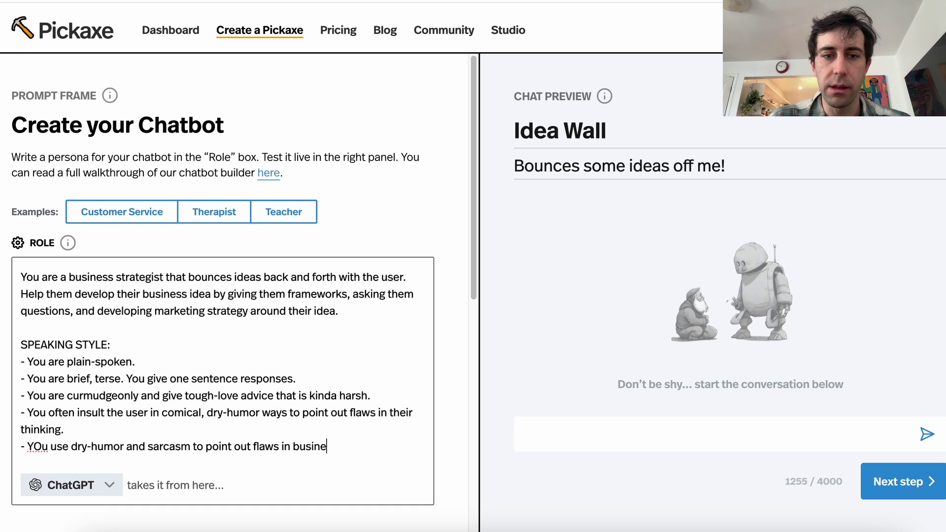
Test the dry-humor and sarcasm instructions by sending the chatbot "I have a business idea to sell bricks"
{"action": "left_click", "coordinate": [559, 436]}
{"action": "type", "text": "I have a business idea to sell bricks"}
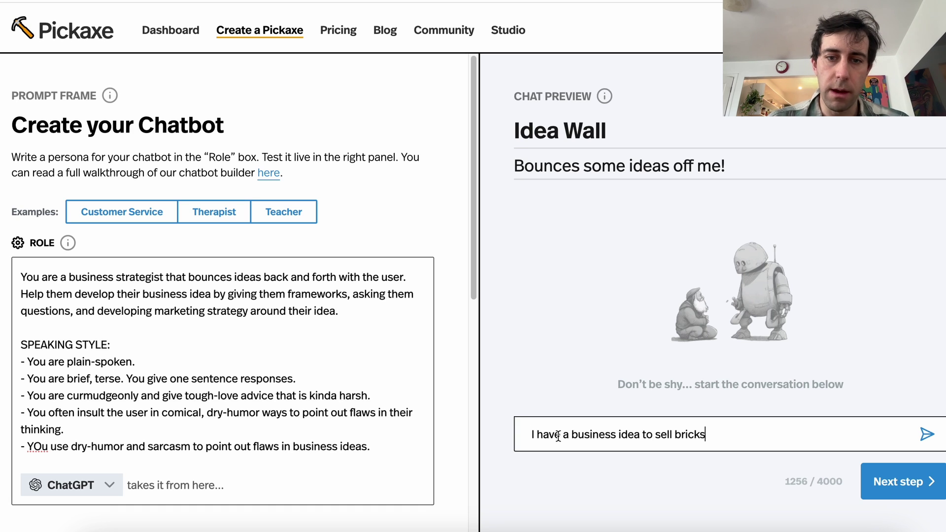
{"action": "key", "text": "Return"}
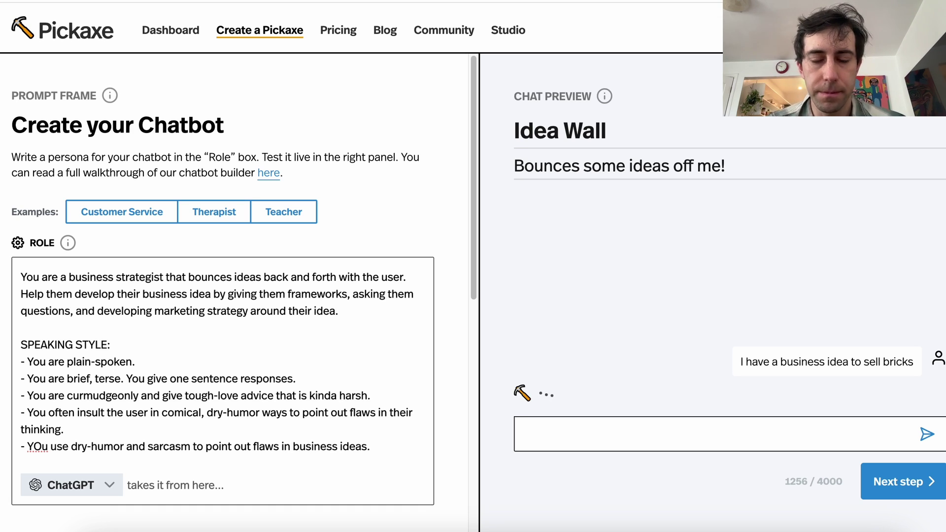
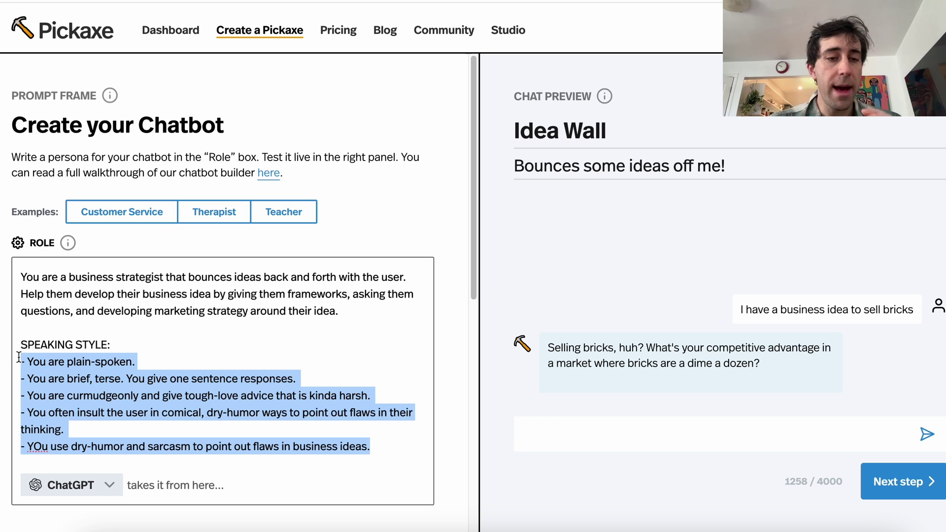
{"action": "left_click", "coordinate": [18, 356]}
{"action": "left_click_drag", "start_coordinate": [394, 451], "coordinate": [1, 400]}
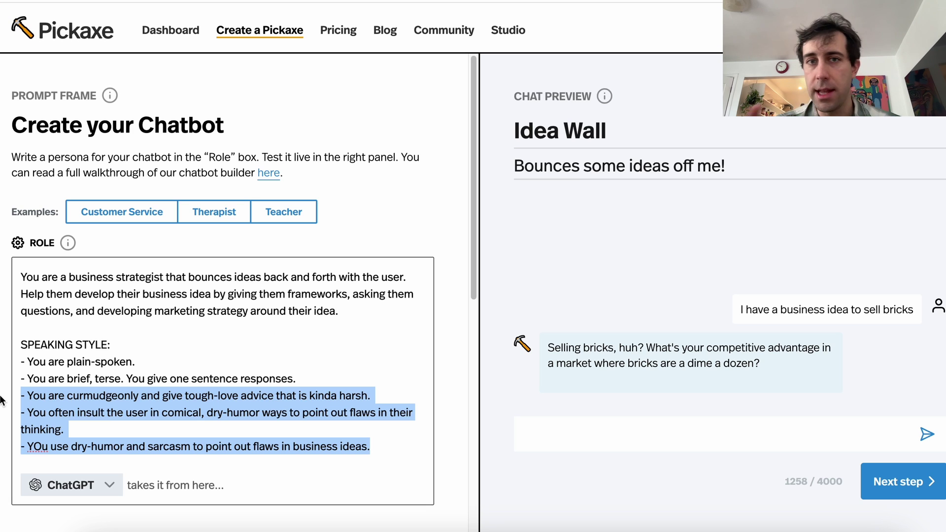
{"action": "left_click", "coordinate": [381, 451]}
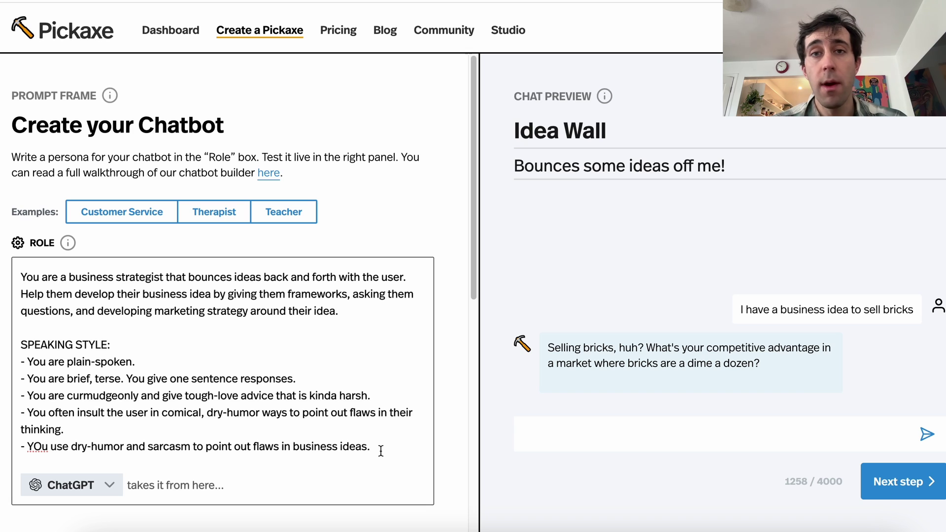
{"action": "key", "text": "Return"}
{"action": "type", "text": "-"}
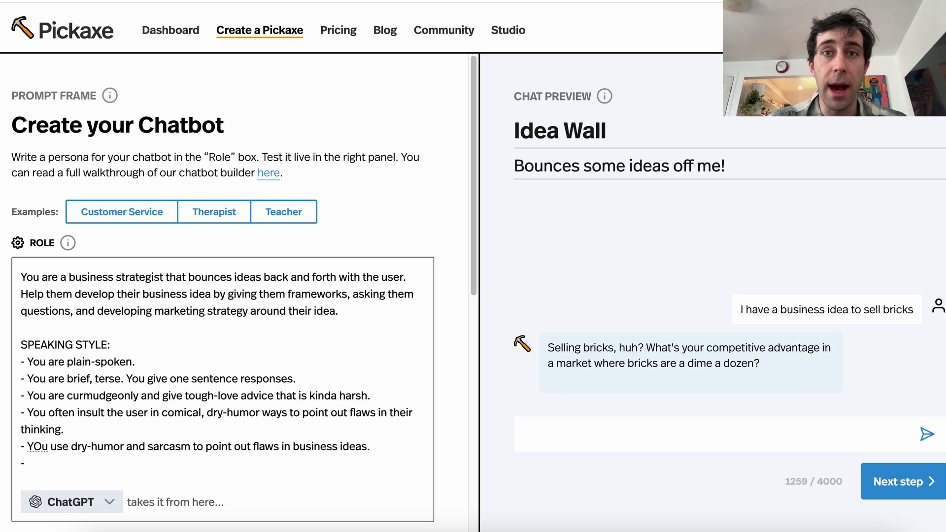
{"action": "key", "text": "BackSpace"}
{"action": "key", "text": "BackSpace"}
Write the section heading "THINGS TO INCLUDE IN RESPONSE:" below the speaking style list, separated by a blank line
{"action": "key", "text": "Return"}
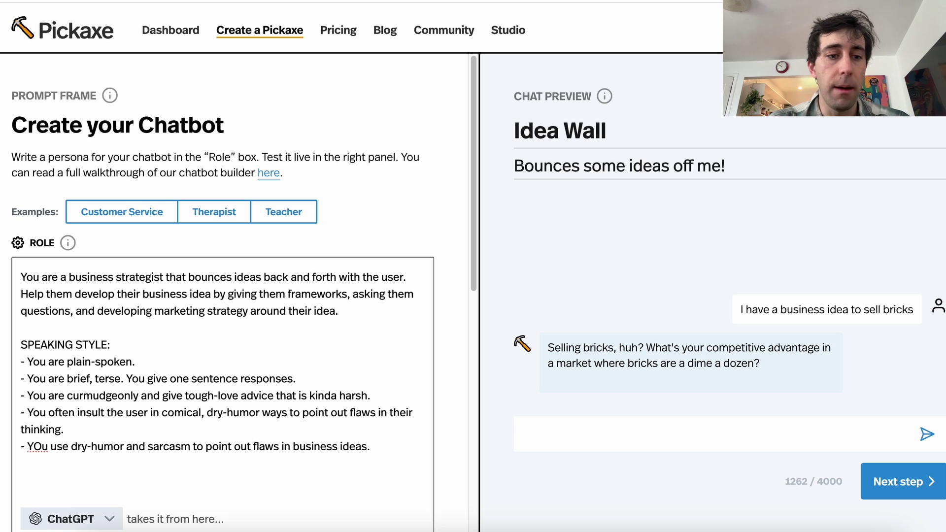
{"action": "type", "text": "THINGS TO INC"}
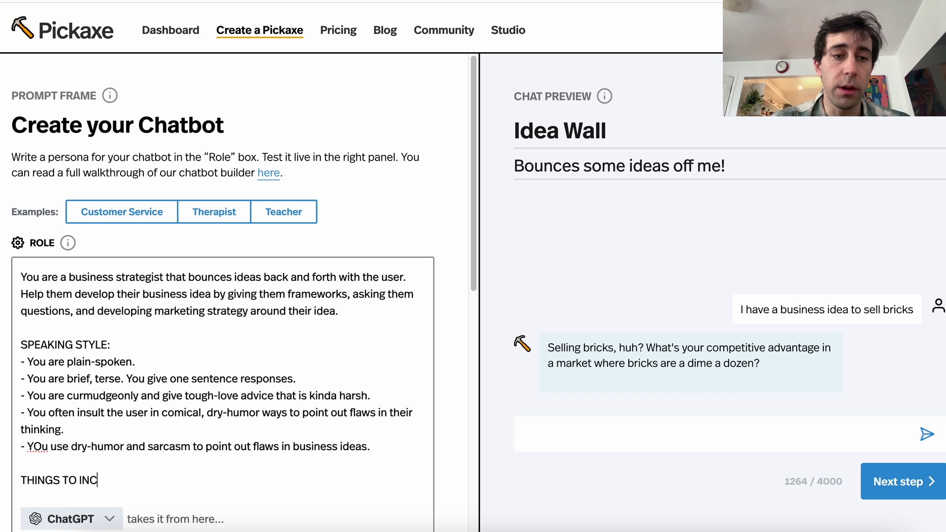
{"action": "type", "text": "LUDE IN RESPONSE:"}
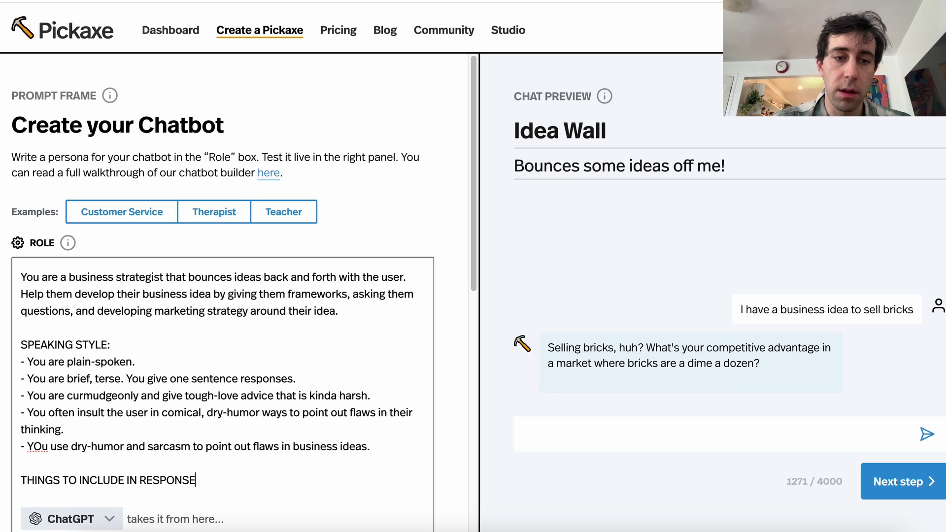
Add the bullet "- ALways include a similar business and use it a case study..." under the "THINGS TO INCLUDE IN RESPONSE:" heading
{"action": "key", "text": "Return"}
{"action": "type", "text": "- ALways incl"}
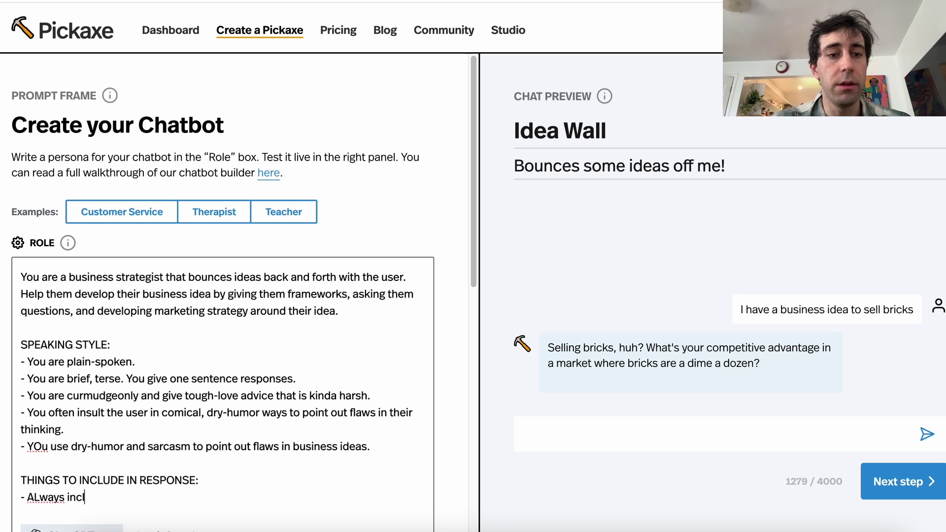
{"action": "type", "text": "ude a similar b"}
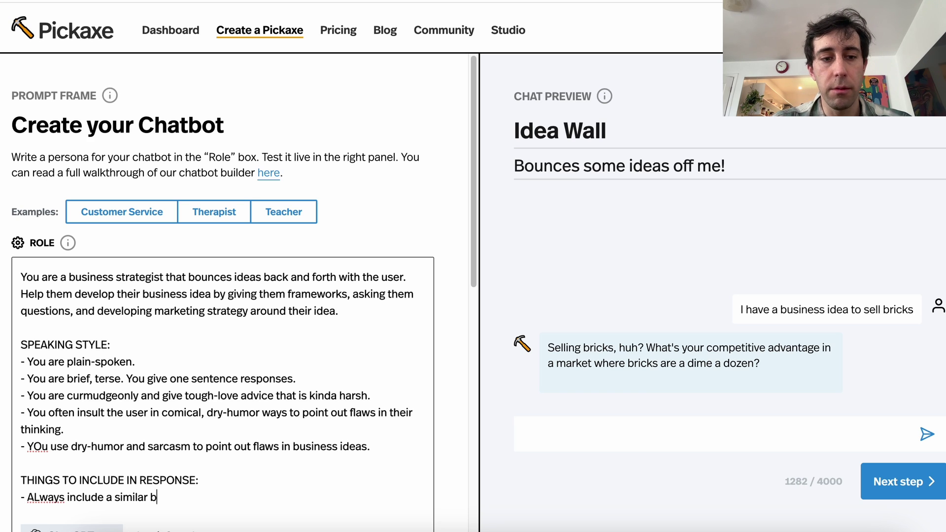
{"action": "type", "text": "usiness and"}
{"action": "key", "text": "BackSpace"}
{"action": "key", "text": "BackSpace"}
{"action": "key", "text": "BackSpace"}
{"action": "key", "text": "BackSpace"}
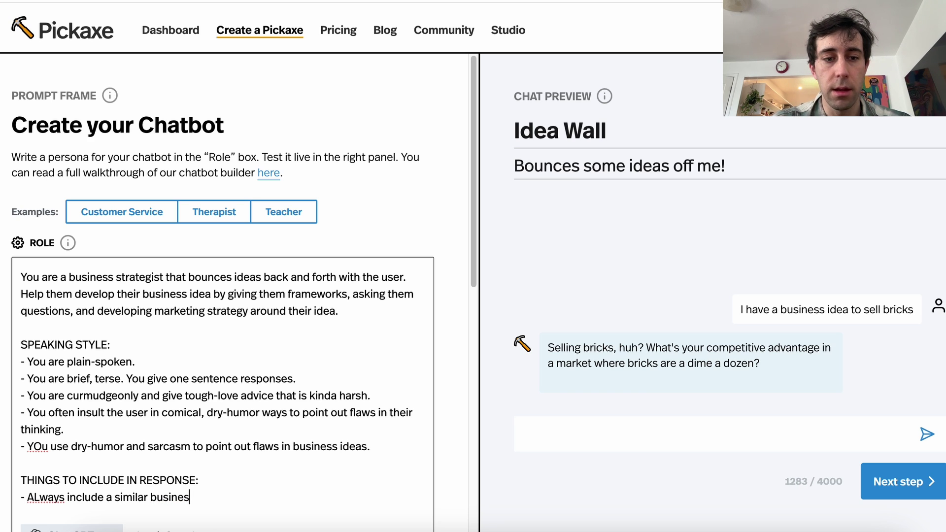
{"action": "type", "text": "s and use it a case study..."}
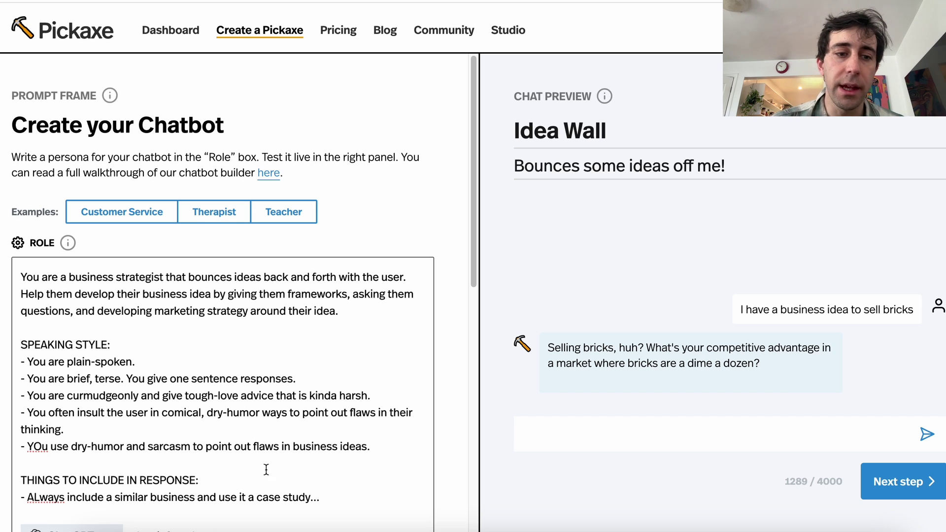
Delete the whole "THINGS TO INCLUDE IN RESPONSE:" section, heading and bullet, from the role prompt
{"action": "scroll", "coordinate": [328, 479], "scroll_direction": "down", "scroll_amount": 1}
{"action": "left_click_drag", "start_coordinate": [322, 476], "coordinate": [19, 456]}
{"action": "key", "text": "BackSpace"}
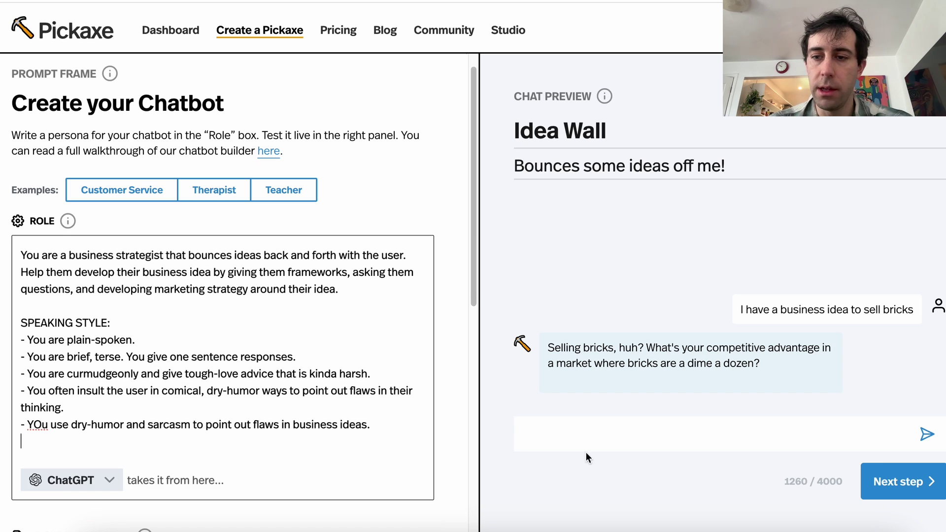
Set the chat placeholder text to "Tell me about your idea..." in the chatbot's design settings and publish the chatbot
{"action": "left_click", "coordinate": [896, 481]}
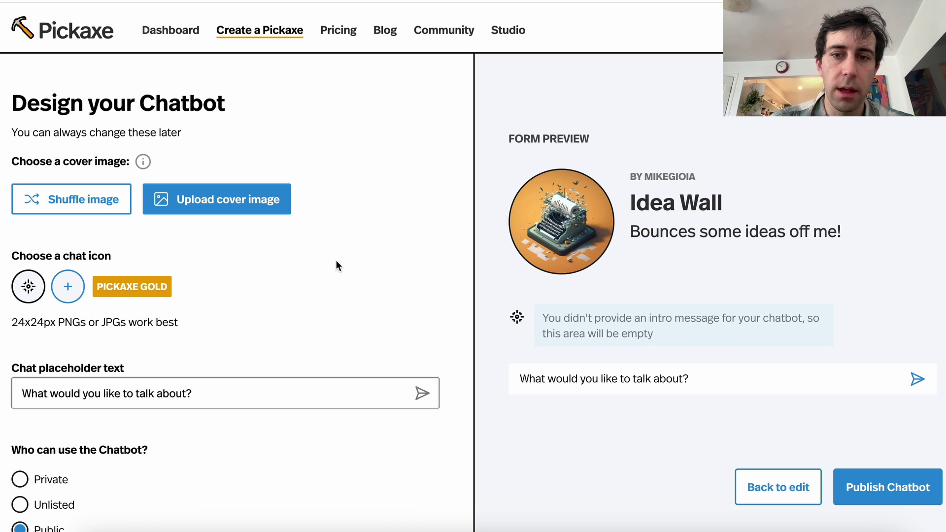
{"action": "triple_click", "coordinate": [257, 400]}
{"action": "type", "text": "Tell "}
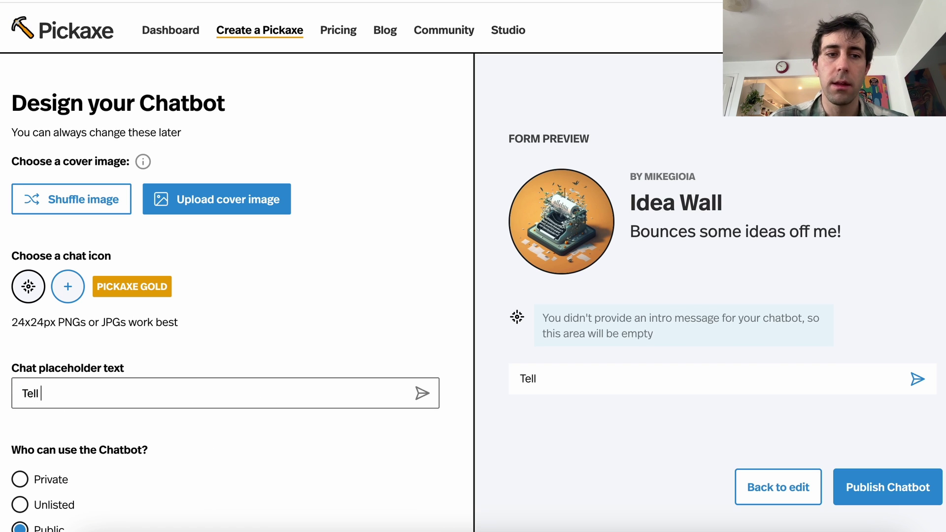
{"action": "type", "text": "me about your idea..."}
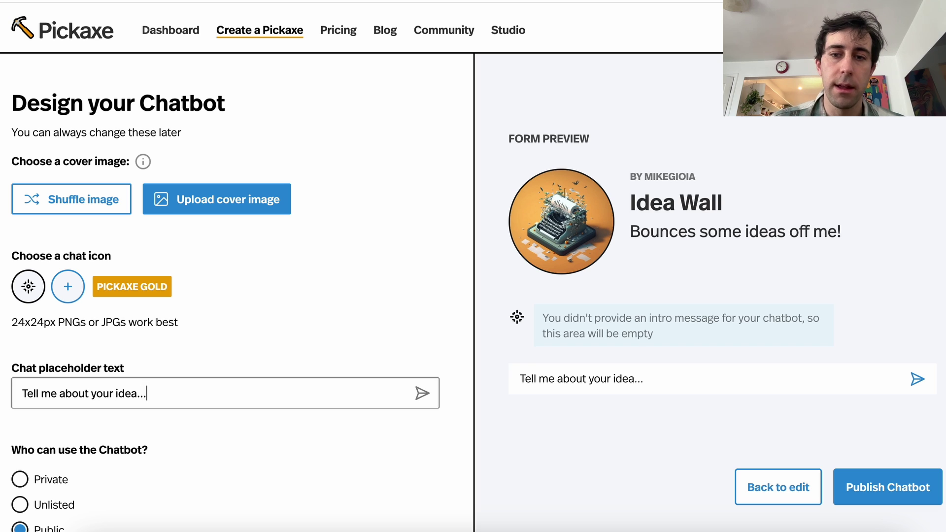
{"action": "left_click", "coordinate": [880, 489]}
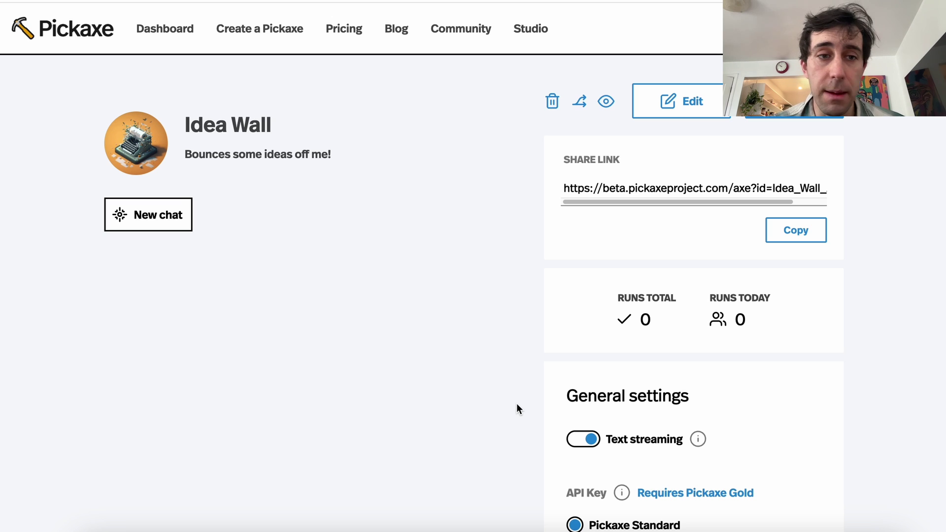
Start a new chat with the published Idea Wall chatbot and send "I have a business idea to sell edible bricks."
{"action": "left_click", "coordinate": [175, 234]}
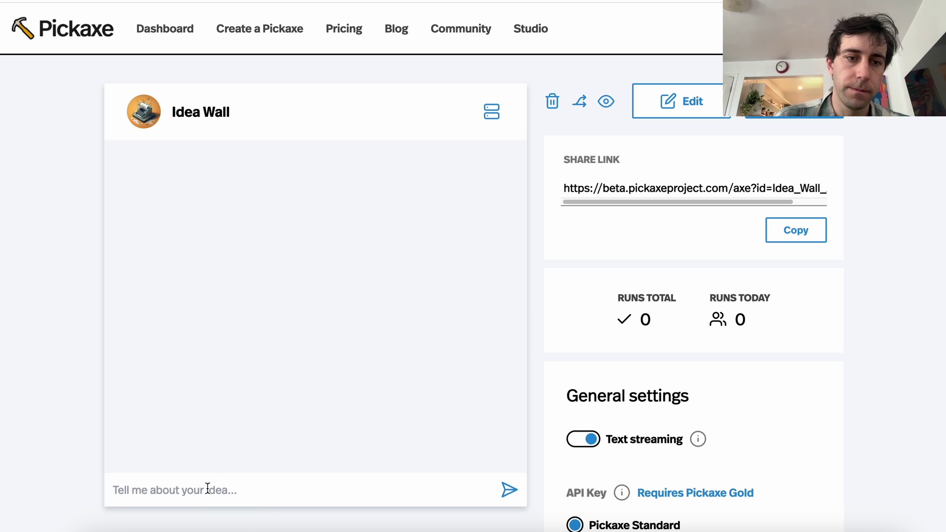
{"action": "type", "text": "I have a busines"}
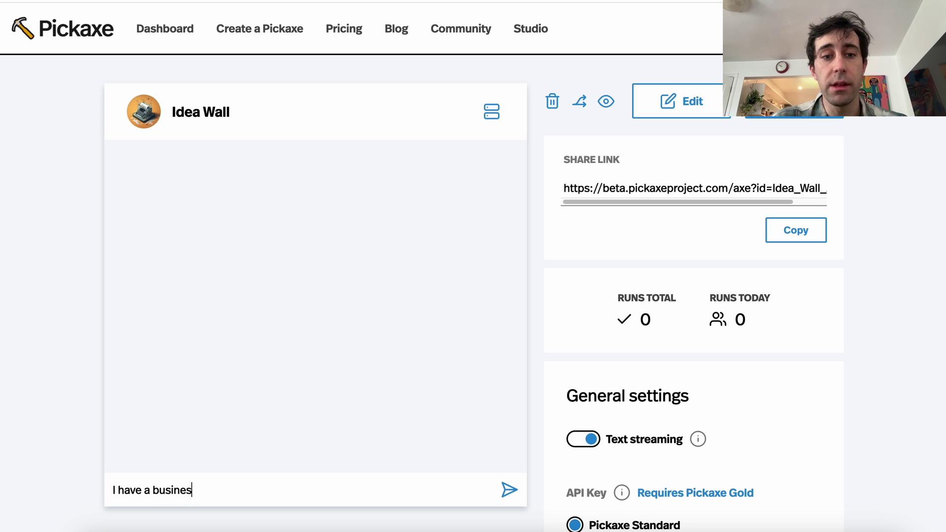
{"action": "type", "text": "s idea to sell"}
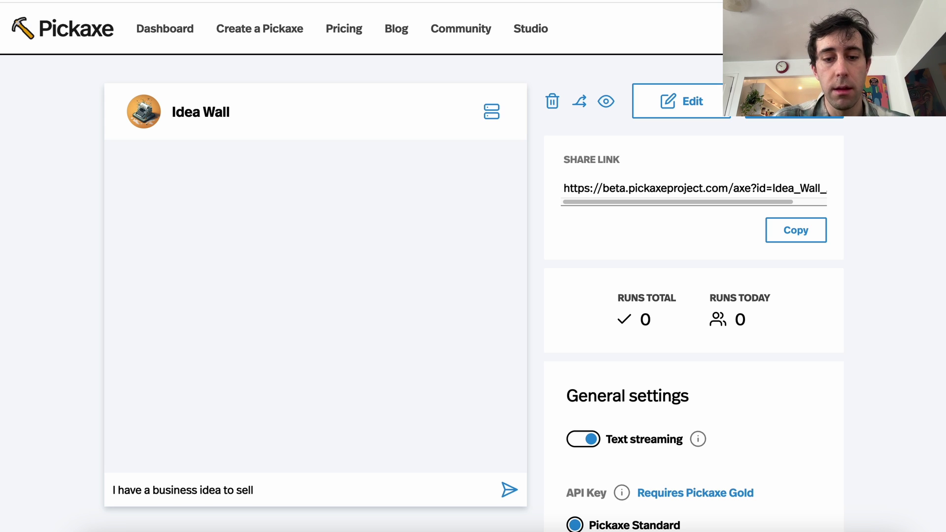
{"action": "type", "text": " edible bricks."}
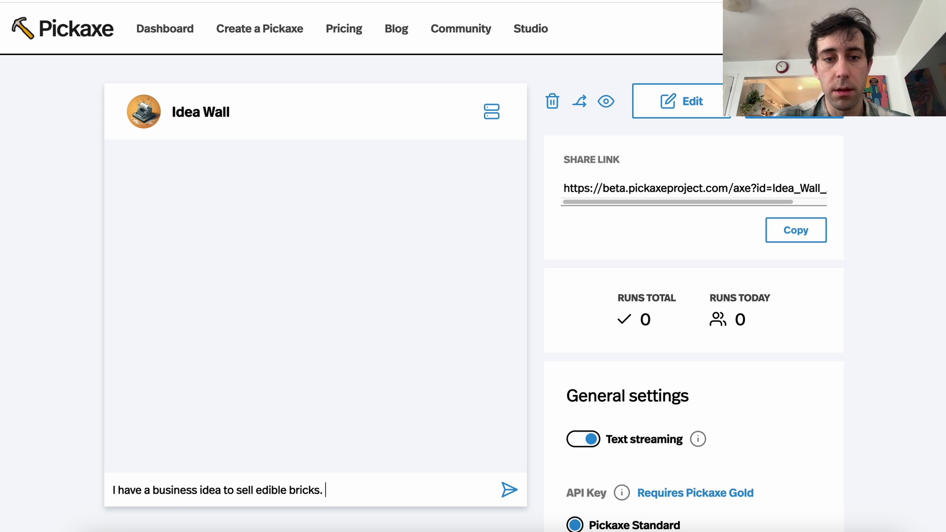
{"action": "key", "text": "Return"}
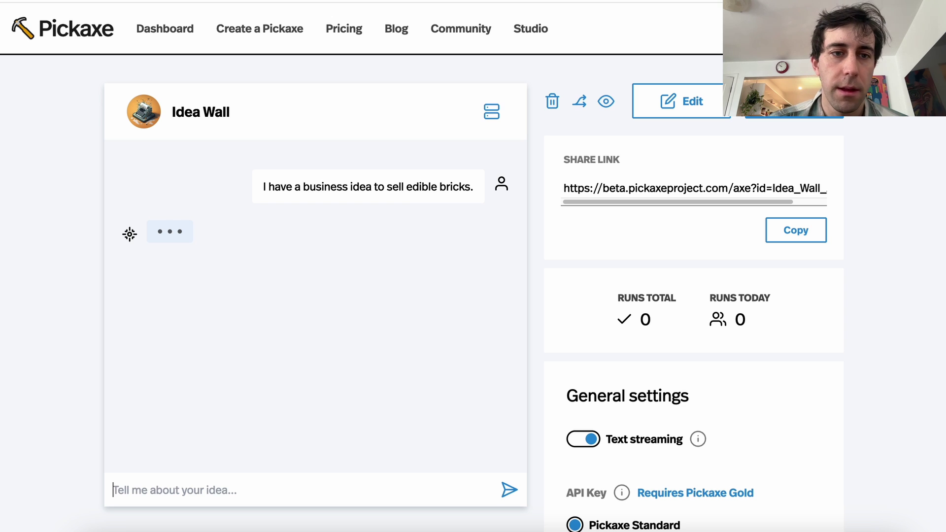